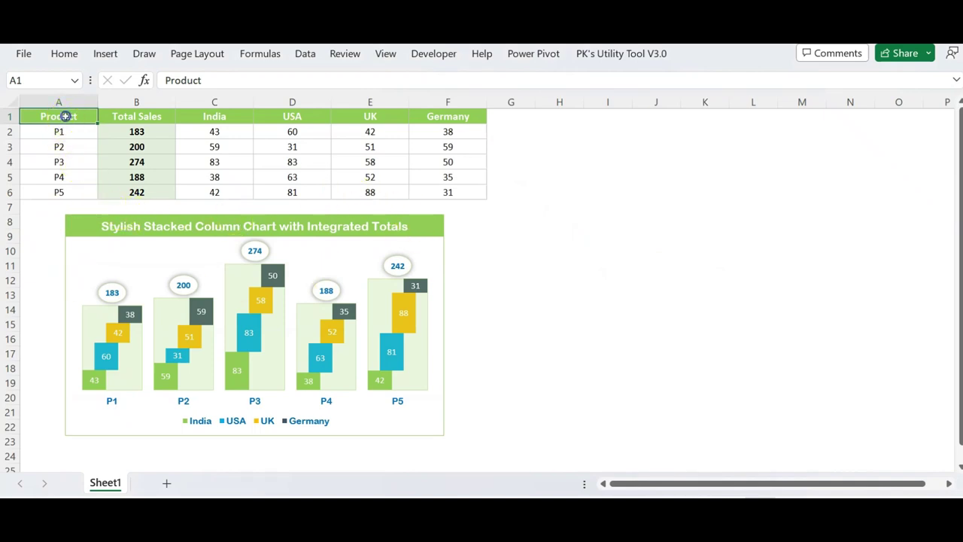
Review the P1–P5 products and India–Germany region headers, then select the whole sales table
left_click_drag(66, 116, 64, 189)
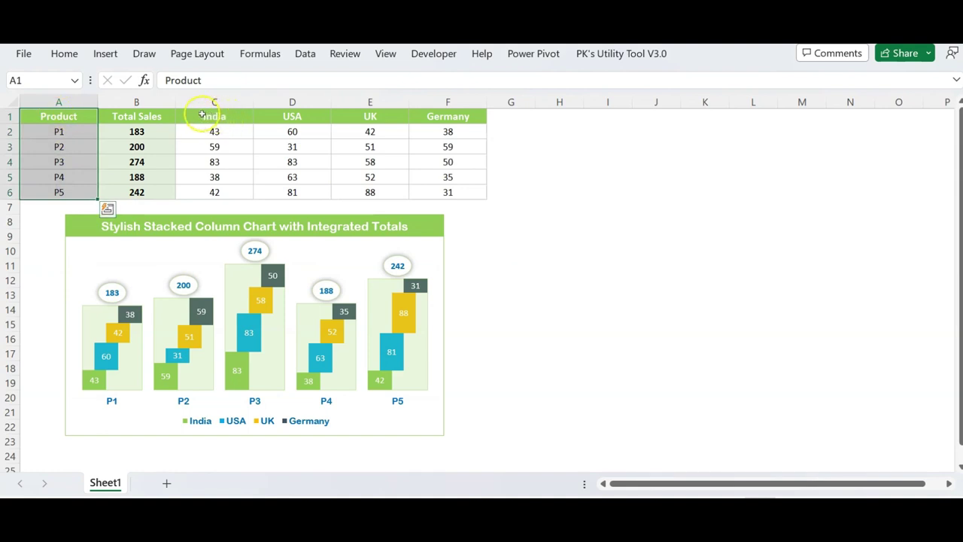
left_click_drag(202, 115, 447, 118)
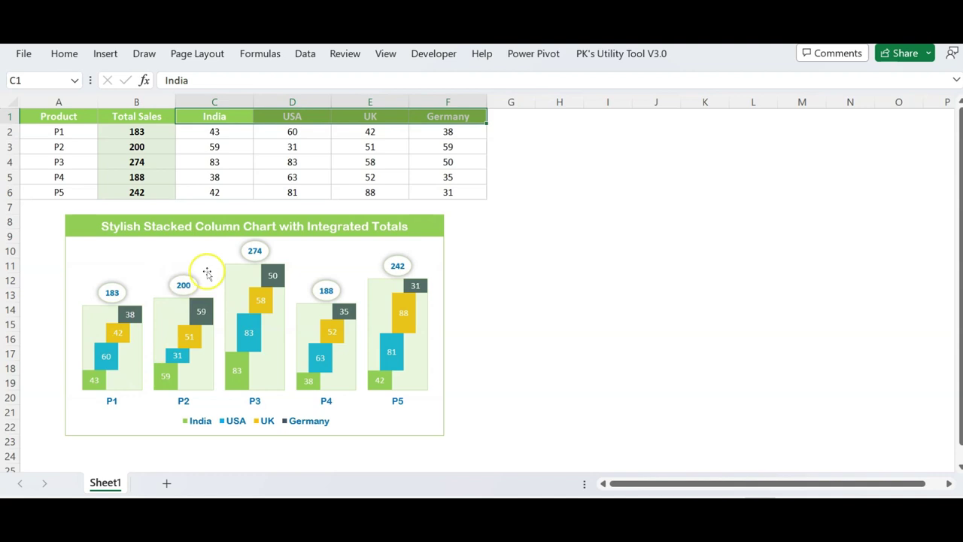
left_click(511, 339)
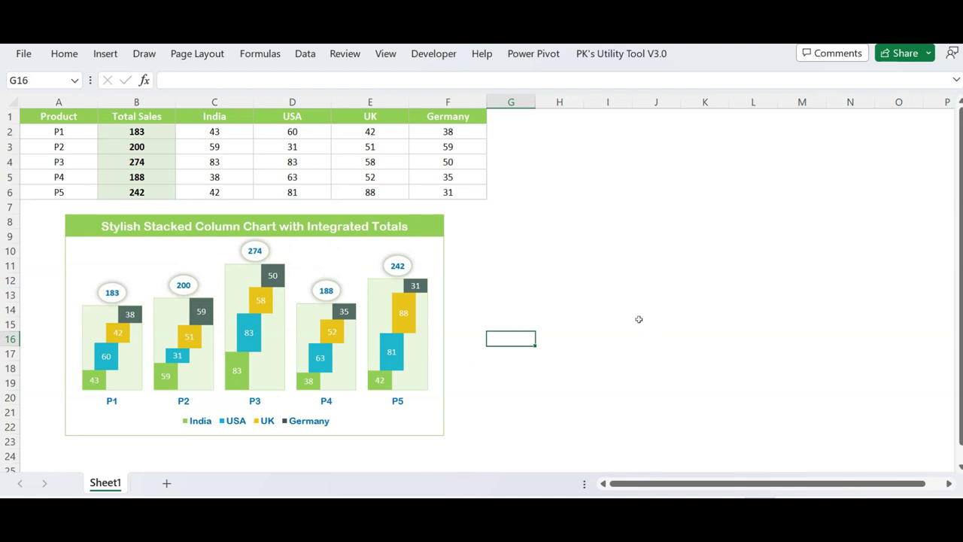
left_click(214, 115)
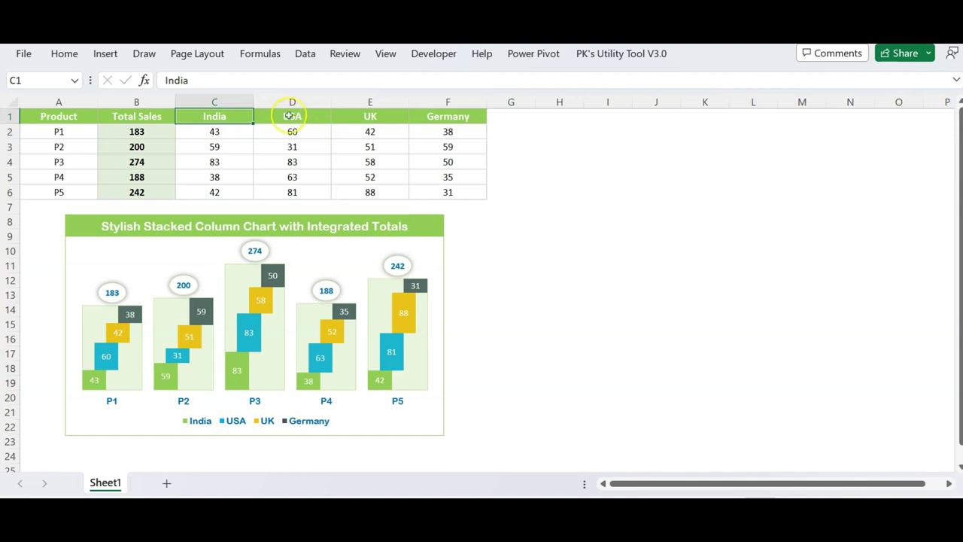
left_click(290, 115)
left_click(309, 132)
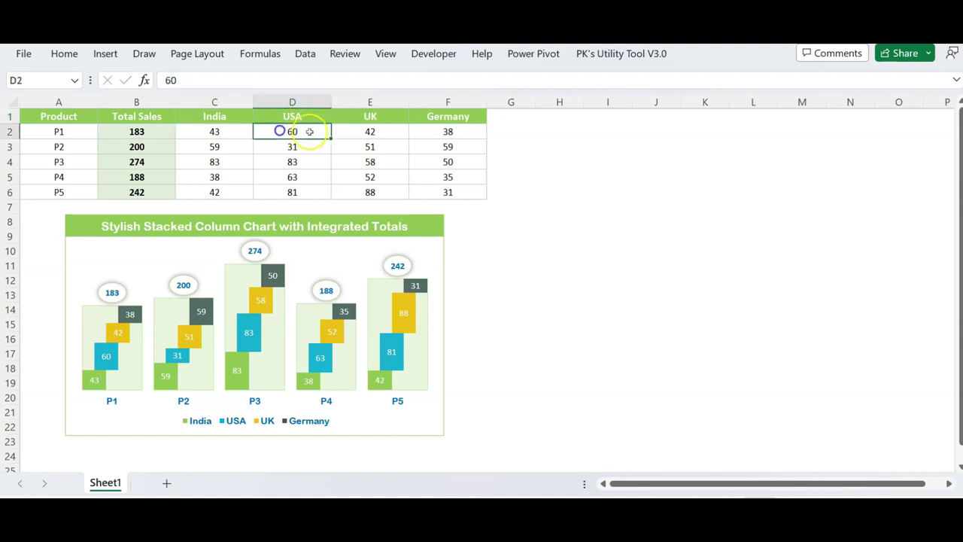
key("ctrl+a")
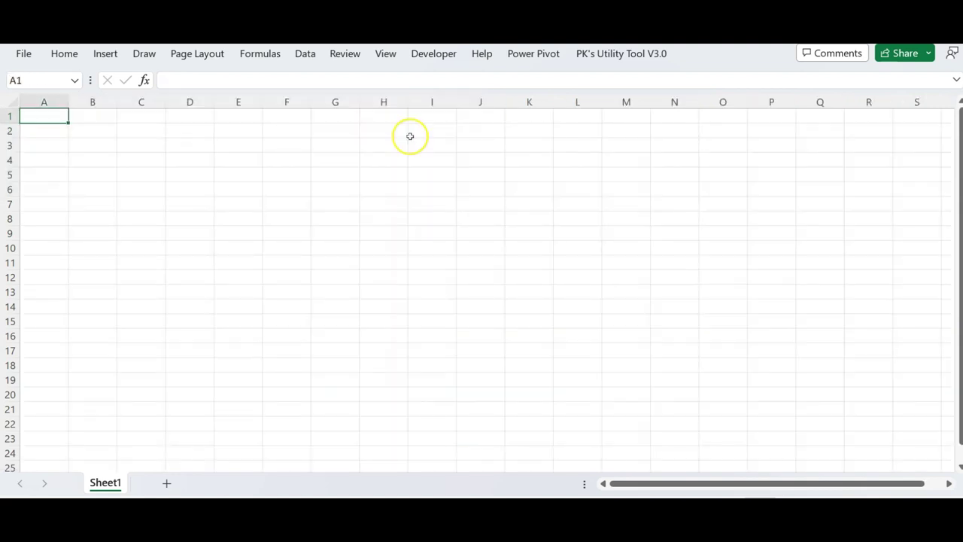
Paste the table, widen column B, and fill the B2 Total Sales SUM formula down to B6
key("ctrl+v")
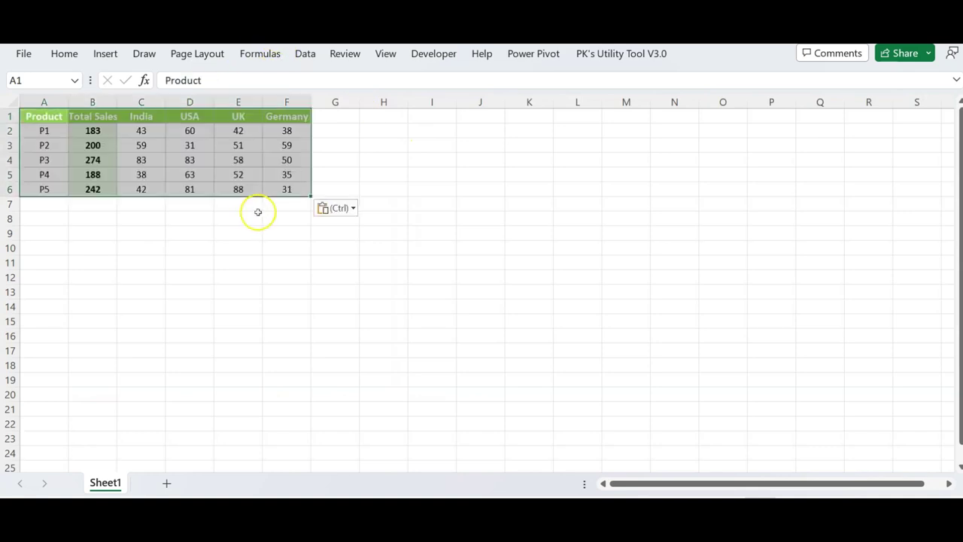
left_click(208, 160)
left_click_drag(117, 105, 293, 133)
left_click(95, 130)
left_click(255, 79)
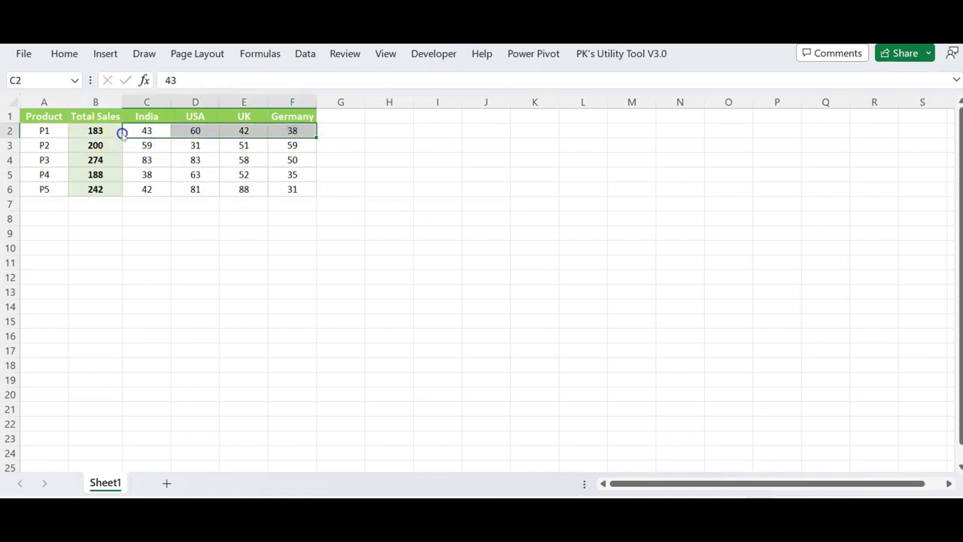
left_click(116, 133)
left_click_drag(122, 137, 106, 190)
Check the P1–P5 product names and widen column A to fit them
left_click(45, 131)
left_click(45, 145)
left_click(47, 159)
left_click(49, 174)
left_click(55, 189)
left_click_drag(68, 101, 94, 101)
Select the whole sales table and pin the Insert ribbon open
left_click(307, 175)
left_click(413, 219)
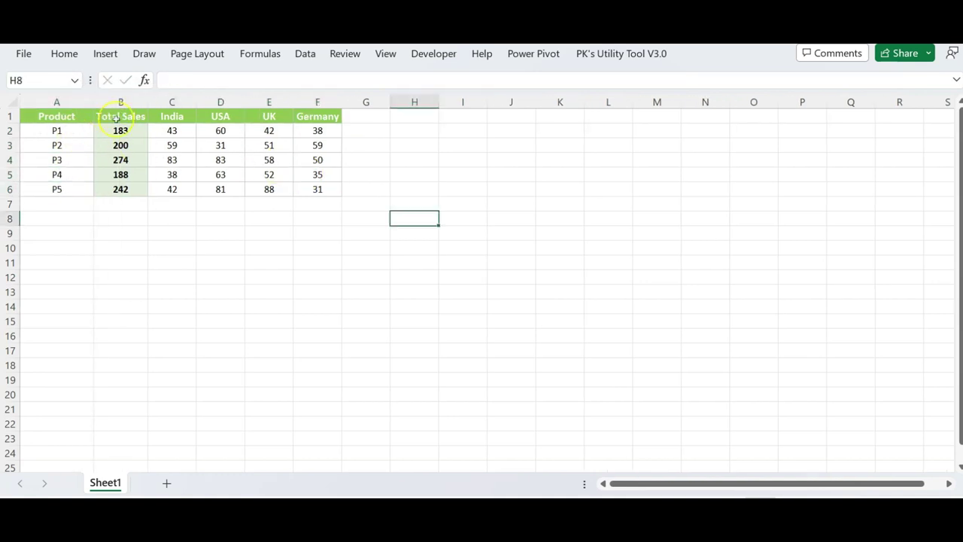
left_click(117, 118)
key("ctrl+a")
left_click(107, 54)
double_click(106, 54)
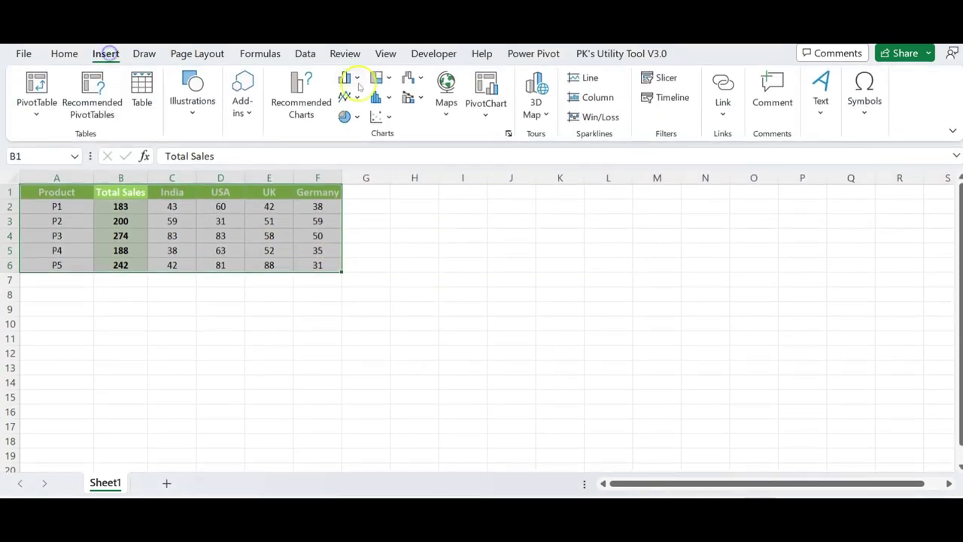
Insert a stacked column chart, switch rows/columns so P1–P5 form the axis, and select Total Sales
left_click(348, 78)
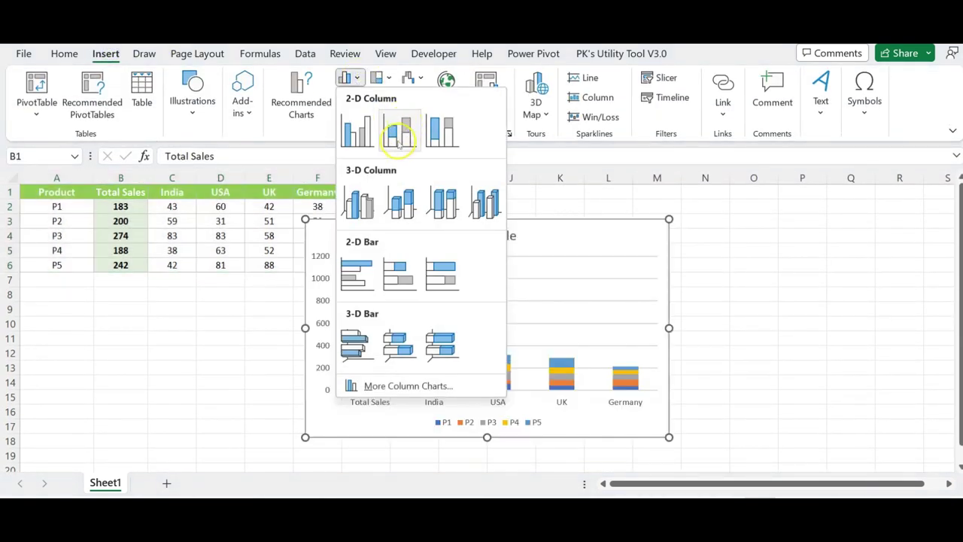
left_click(400, 133)
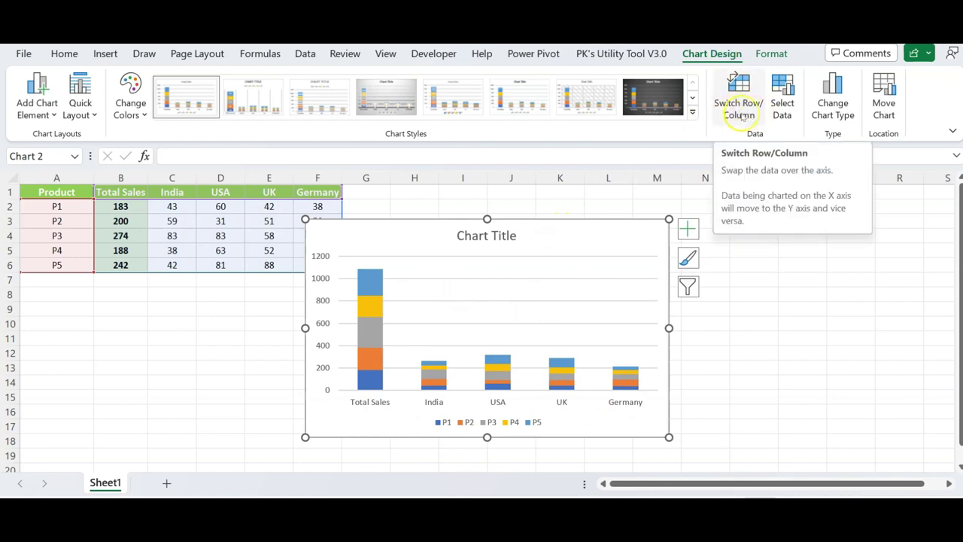
left_click(738, 101)
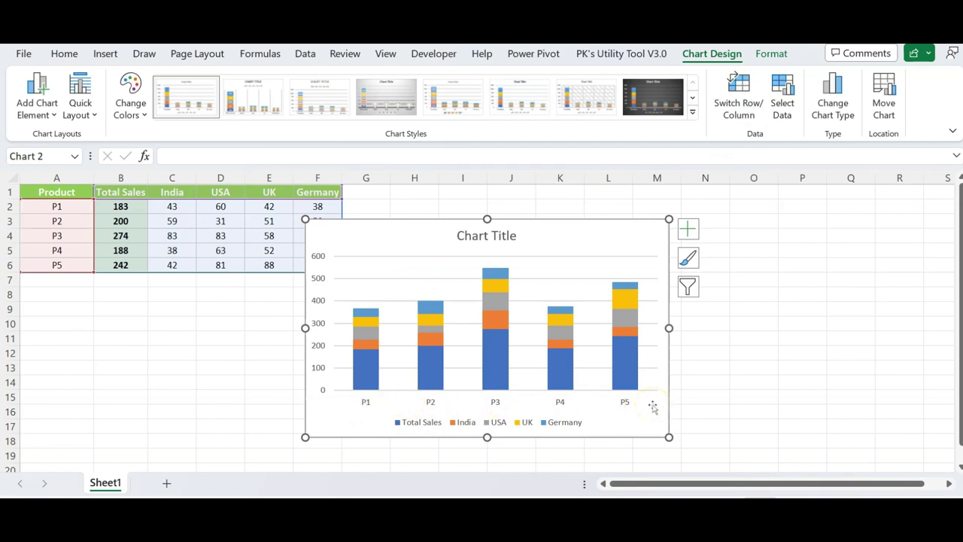
left_click(368, 379)
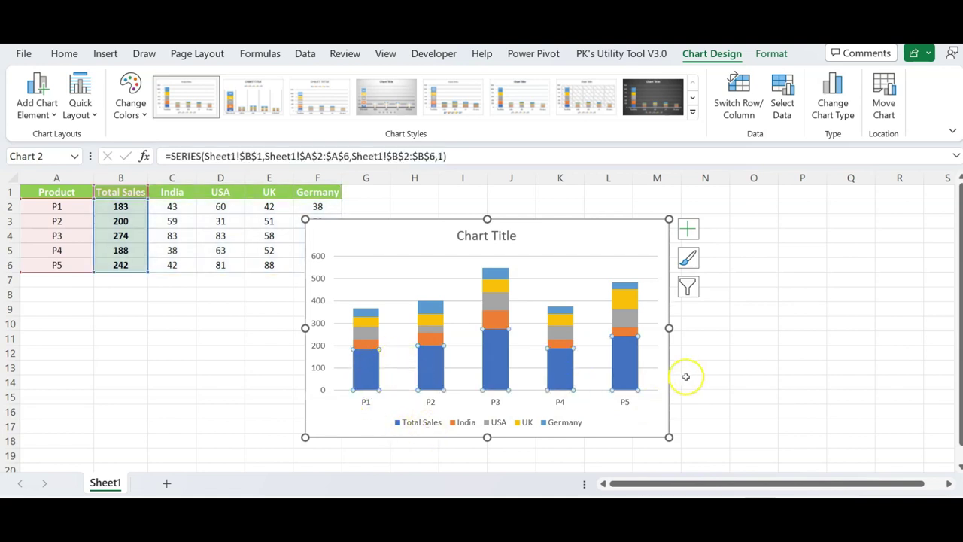
Change the Total Sales series to a clustered column on the secondary axis
right_click(373, 376)
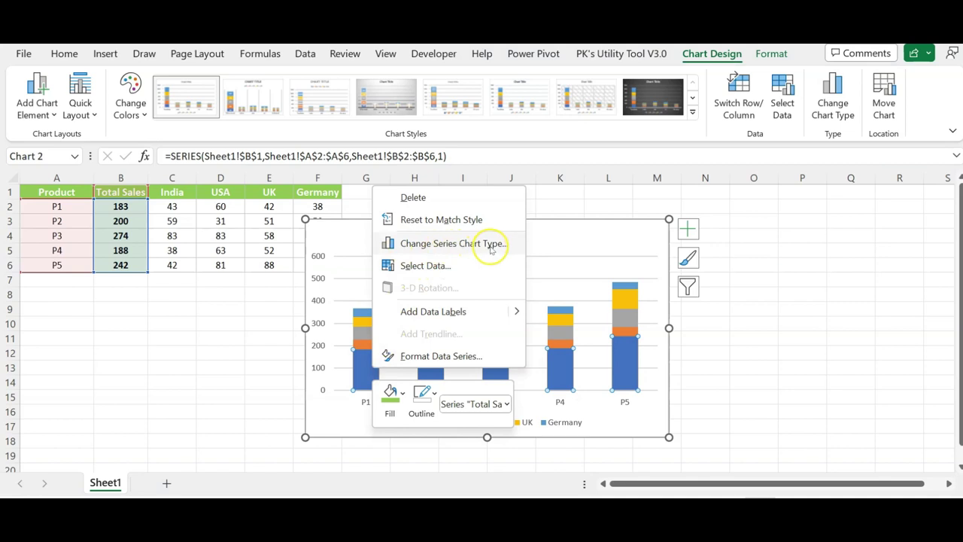
left_click(491, 243)
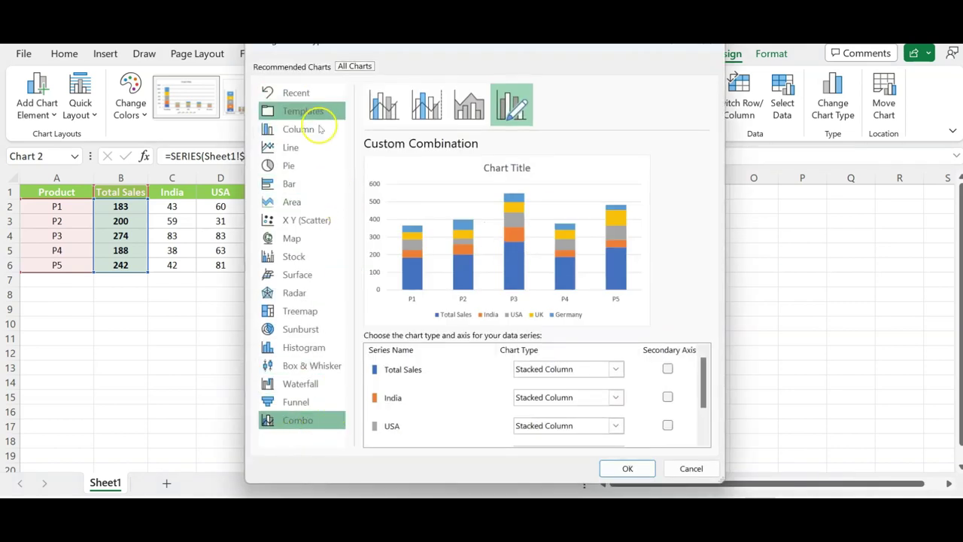
scroll(701, 398, "down", 1)
scroll(700, 398, "up", 1)
left_click(668, 370)
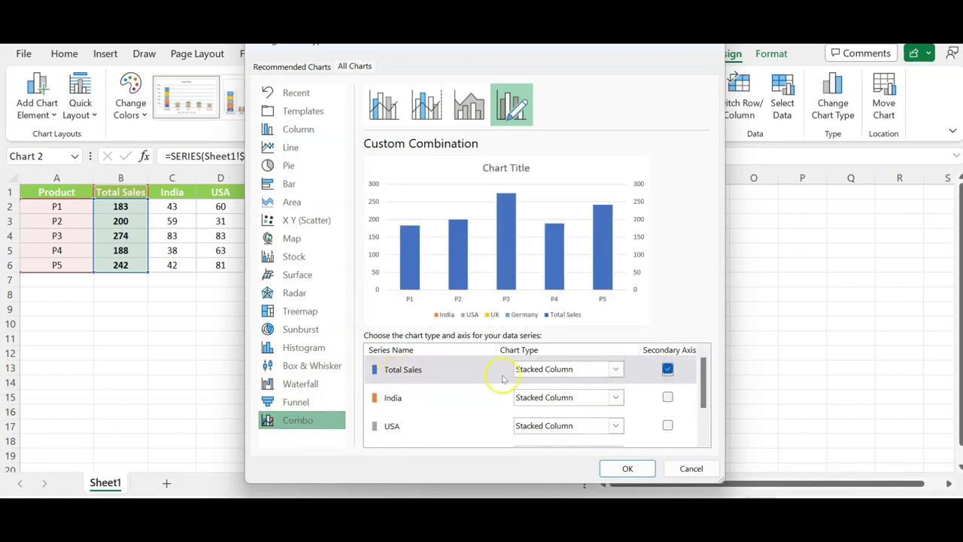
left_click(614, 370)
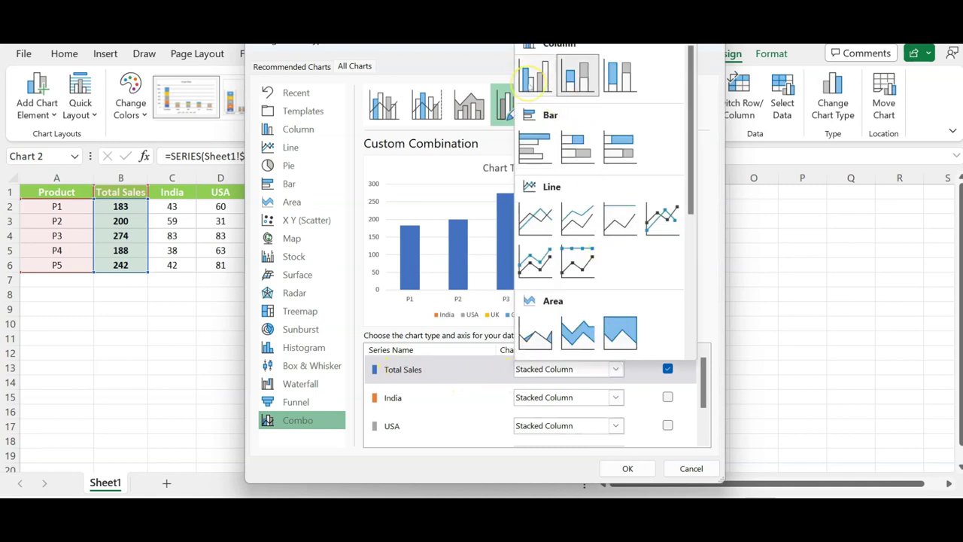
left_click(533, 75)
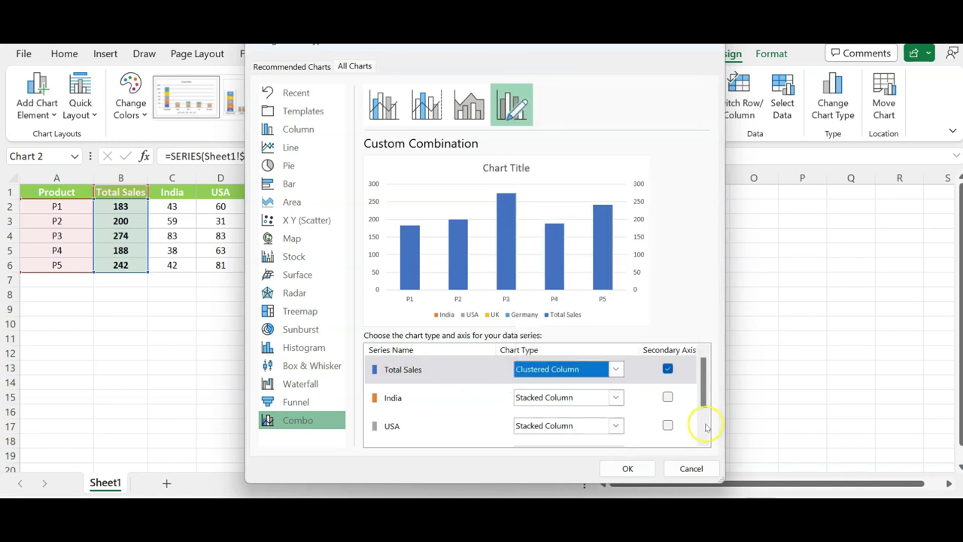
left_click(628, 468)
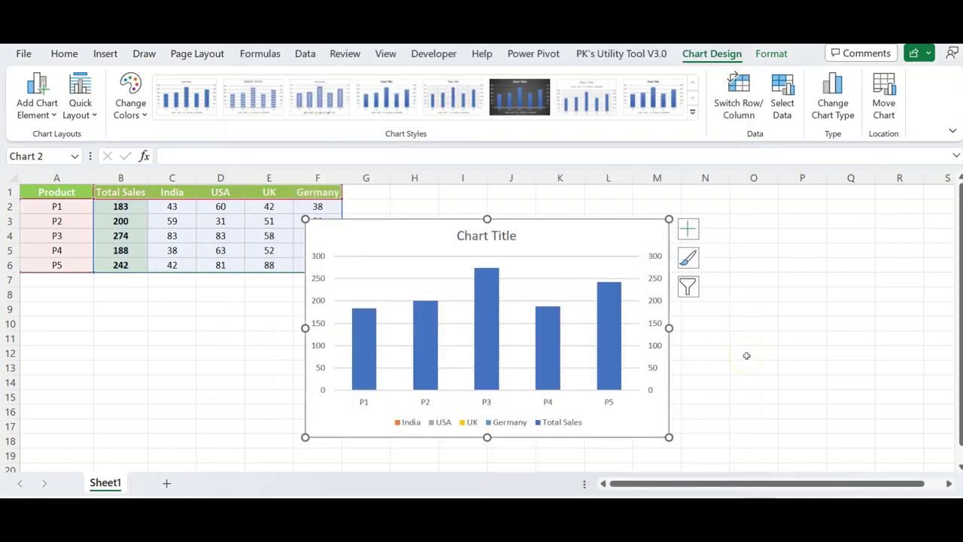
Turn off the primary and secondary vertical axes in Chart Elements
left_click(689, 228)
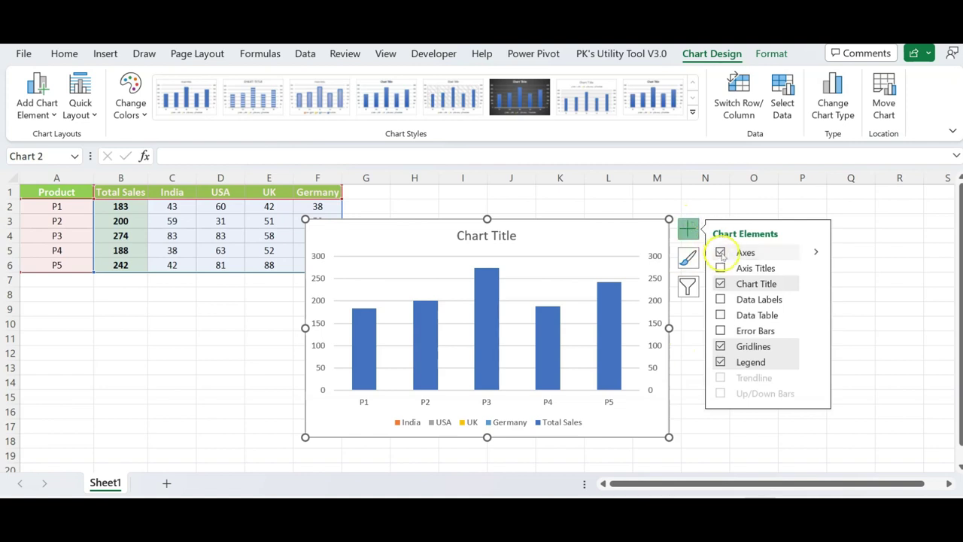
left_click(815, 252)
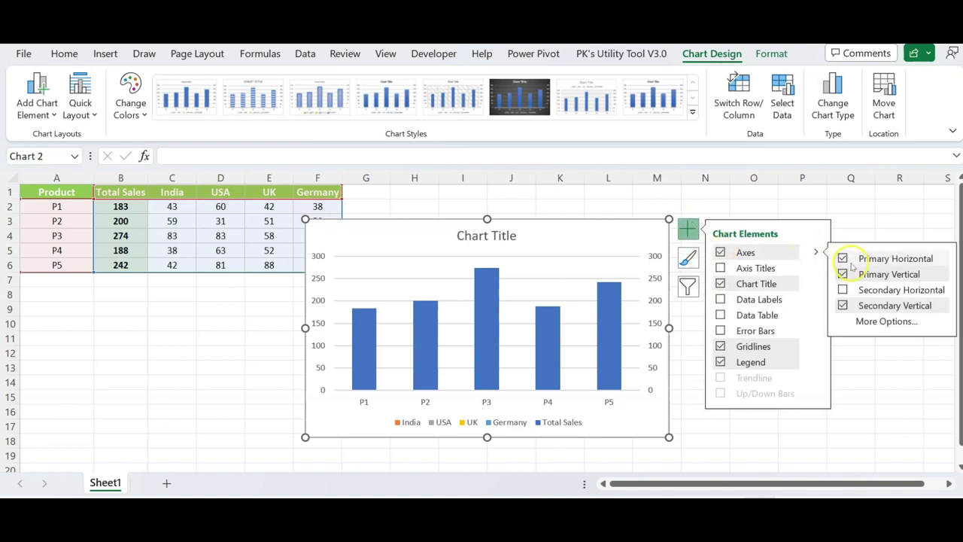
left_click(842, 306)
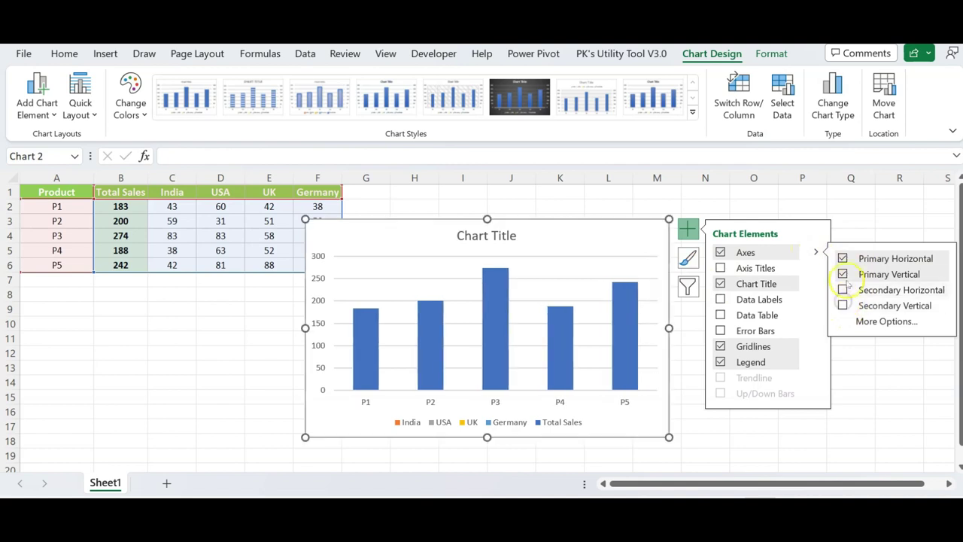
left_click(842, 275)
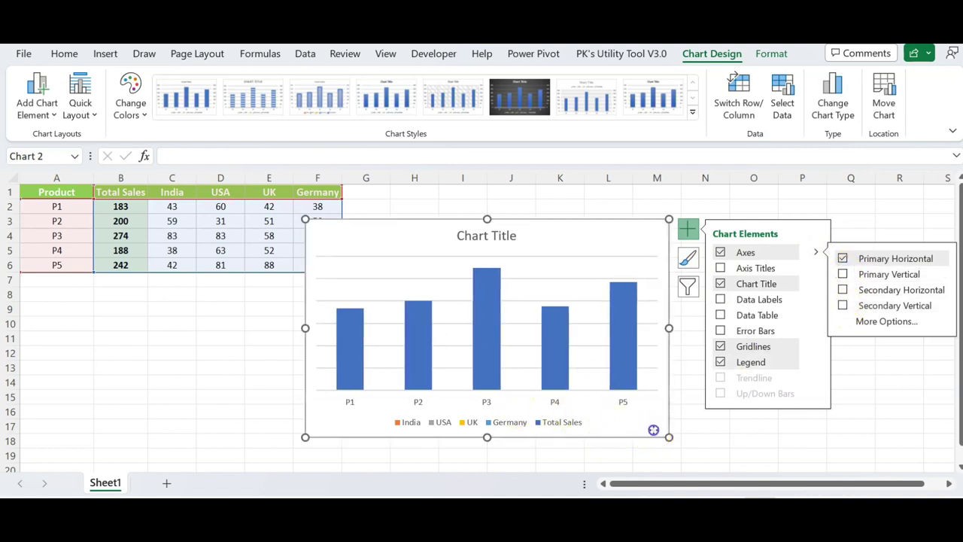
left_click(733, 443)
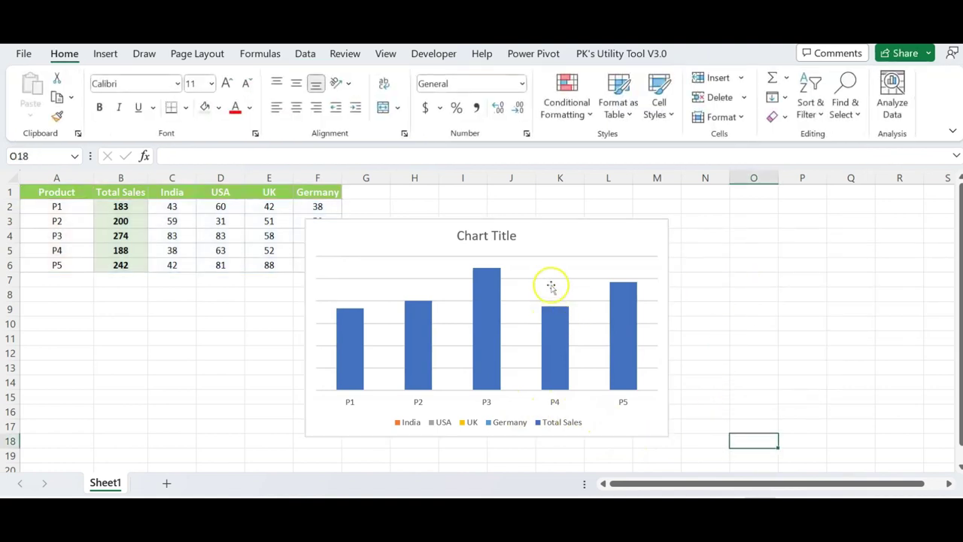
Delete the chart's horizontal gridlines
left_click(528, 307)
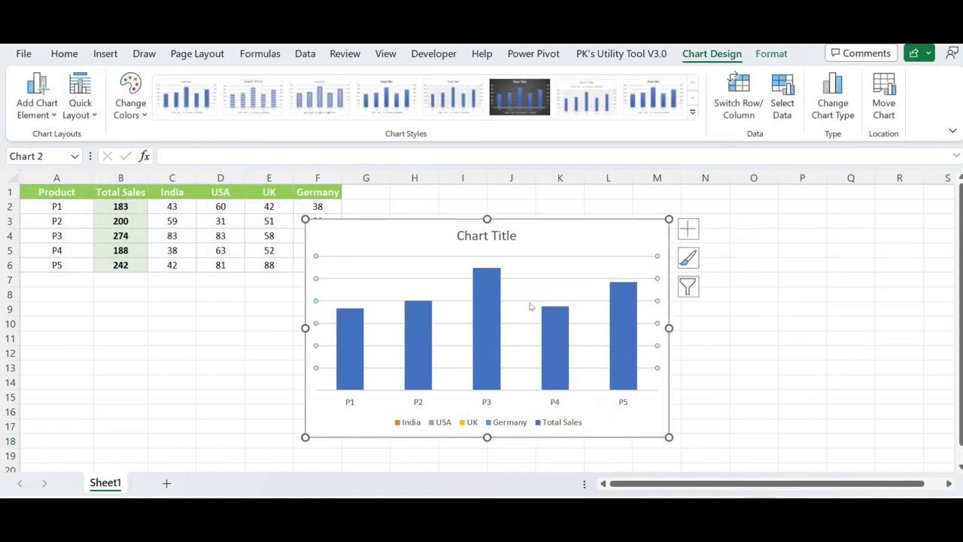
key("Delete")
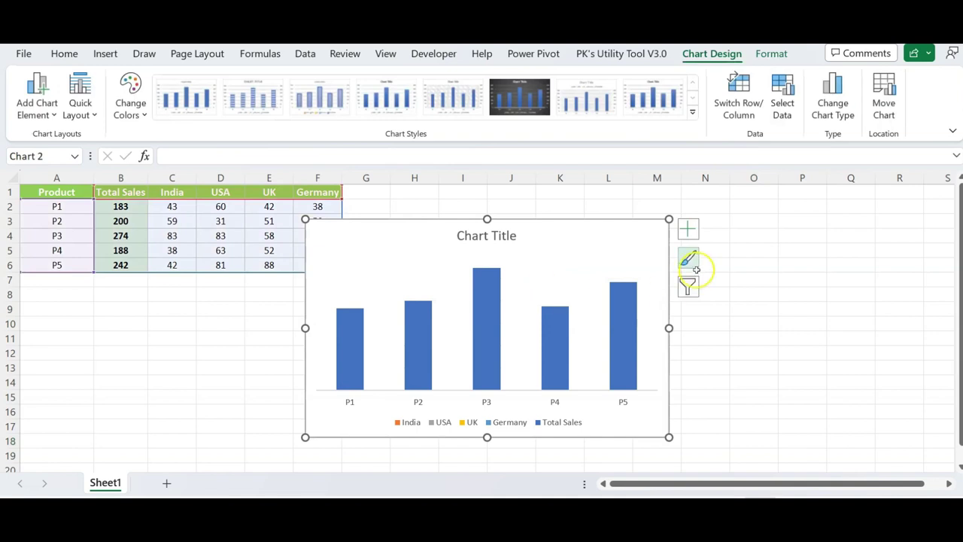
left_click(728, 388)
key("Right")
key("Right")
key("Down")
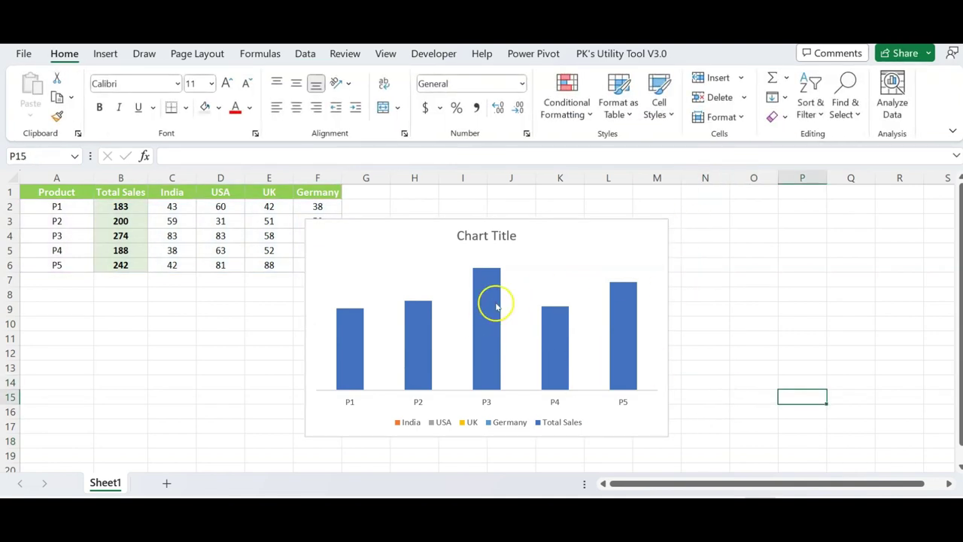
Set the Total Sales series gap width to 20%
left_click(495, 306)
right_click(494, 302)
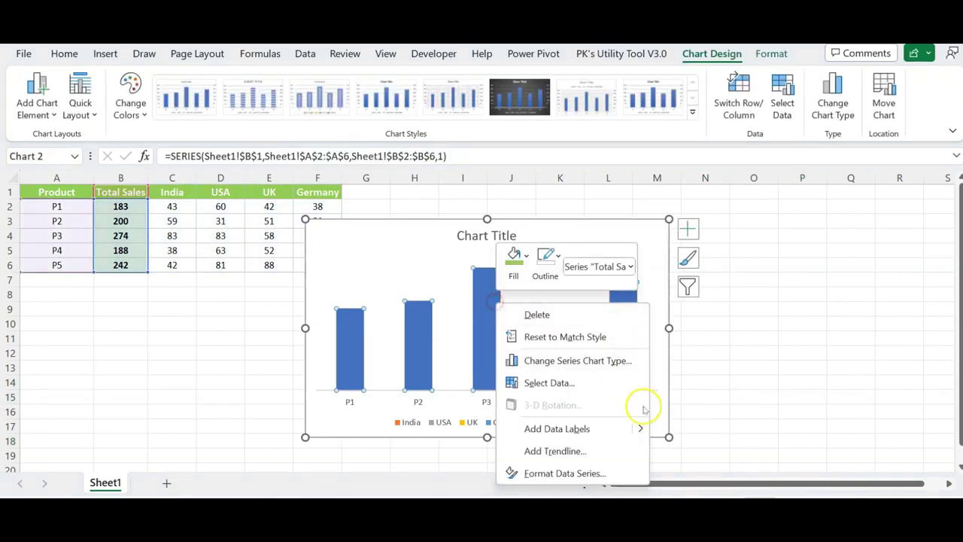
left_click(568, 474)
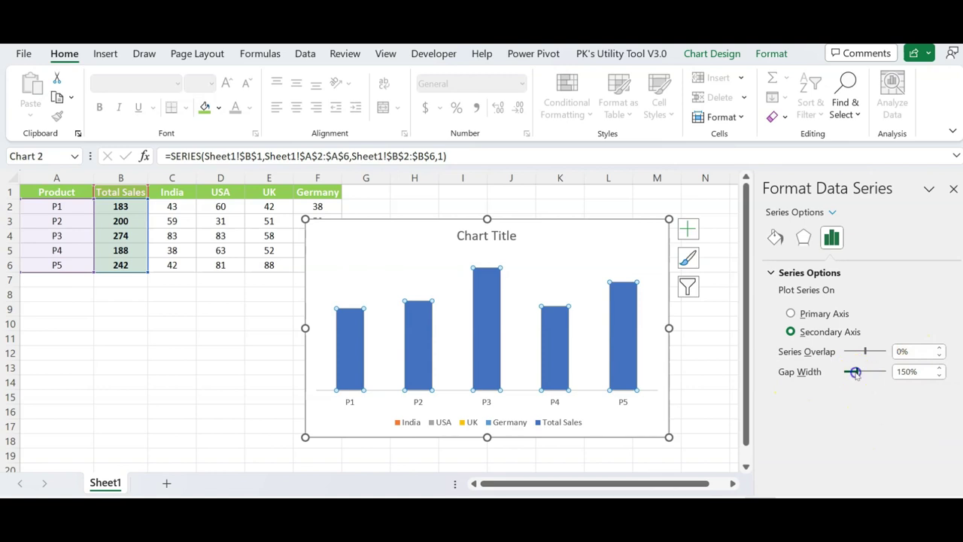
left_click_drag(851, 374, 848, 371)
double_click(901, 370)
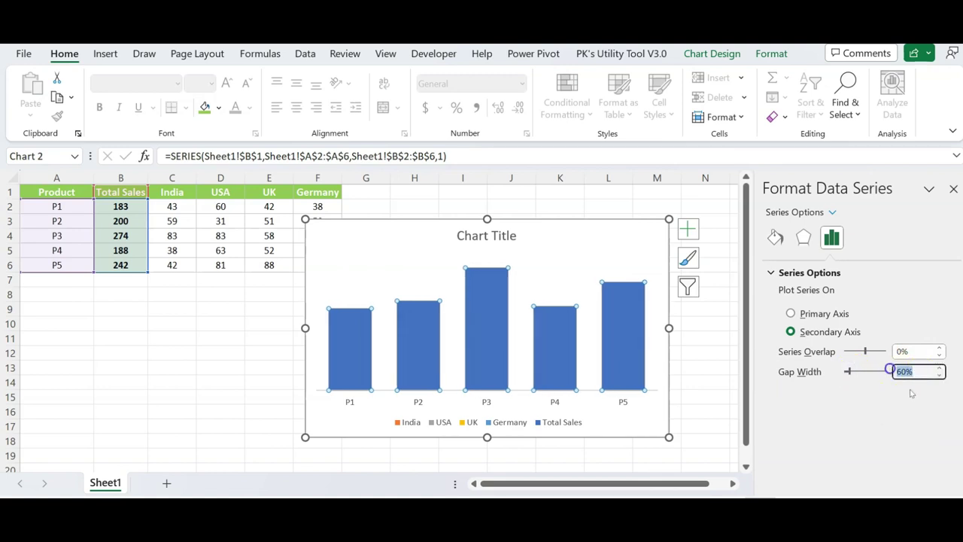
type("0")
key("Return")
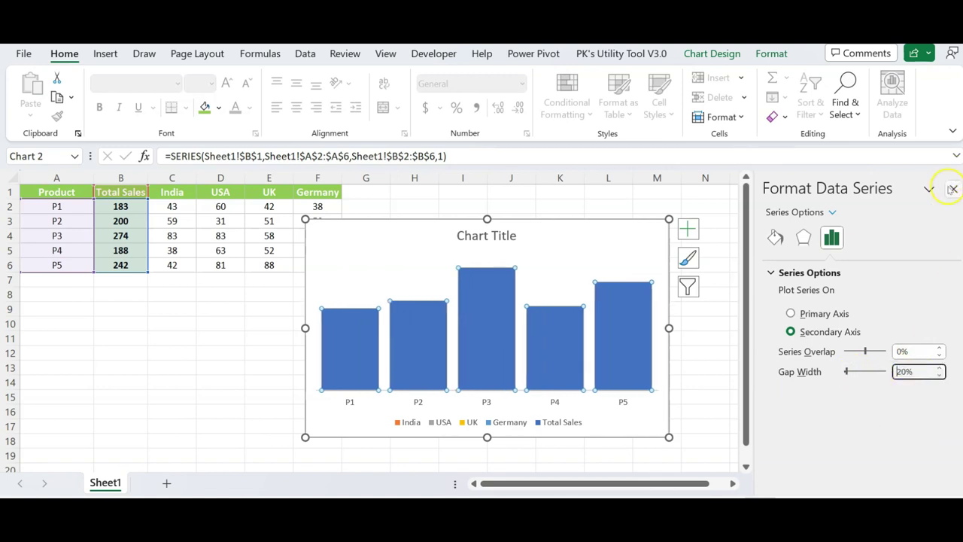
Give the Total Sales columns a solid light green fill at 80% transparency
left_click(775, 237)
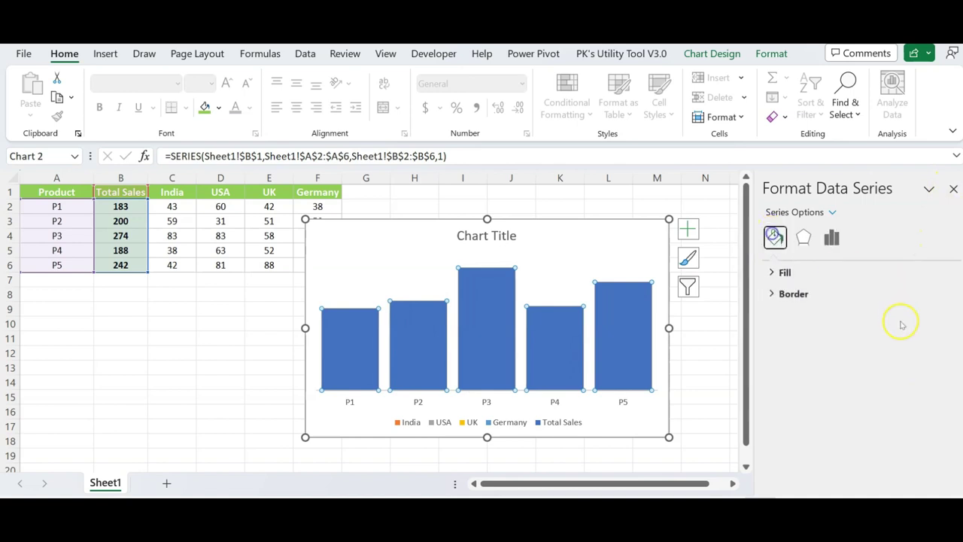
left_click(776, 272)
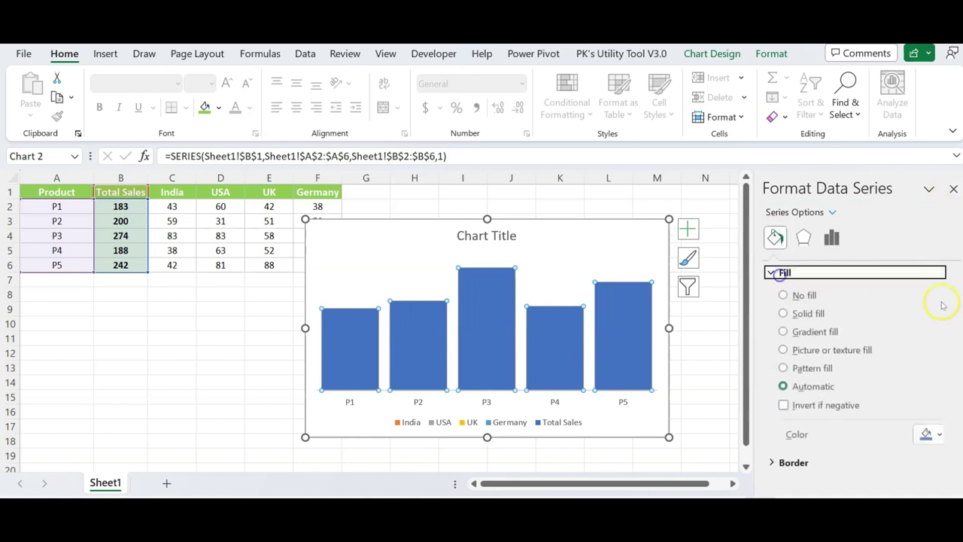
left_click(808, 315)
left_click(927, 434)
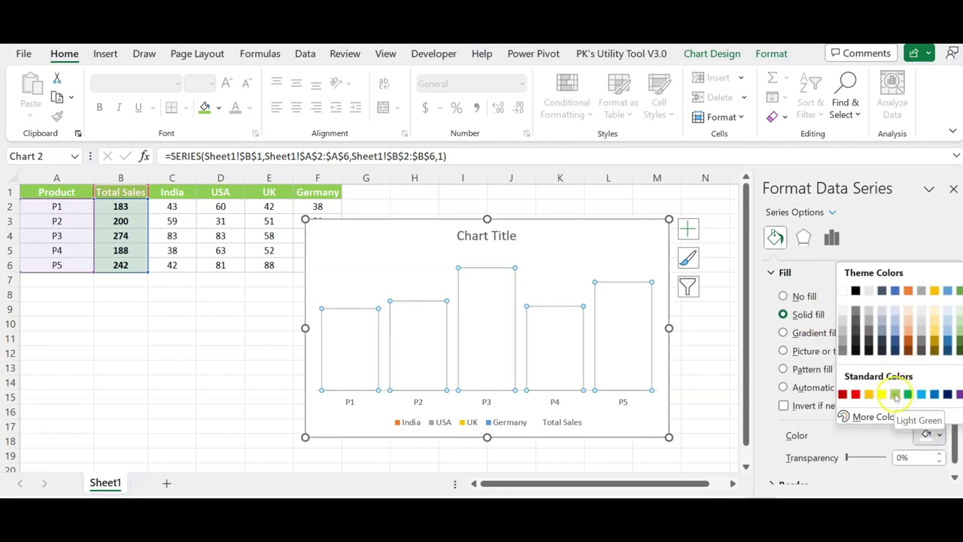
left_click(895, 394)
scroll(949, 423, "down", 1)
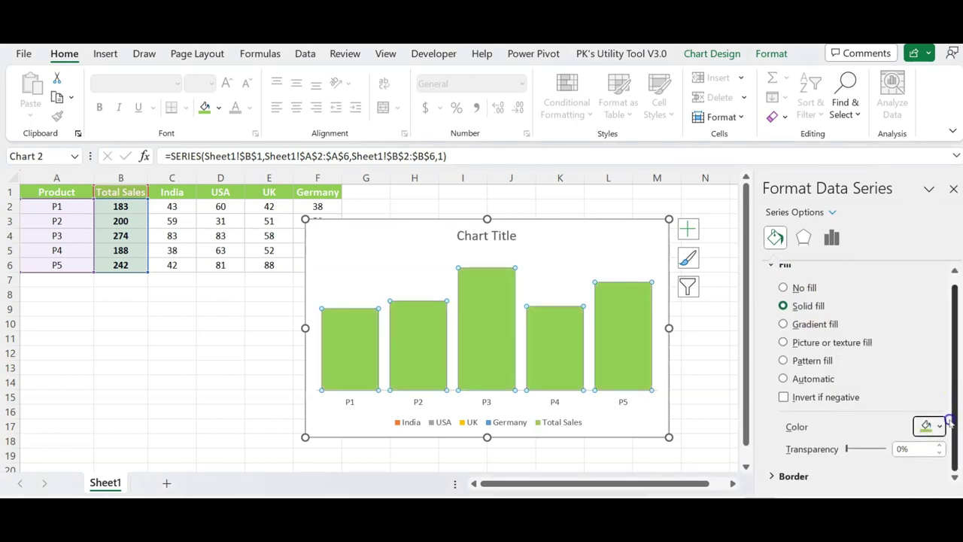
type("80")
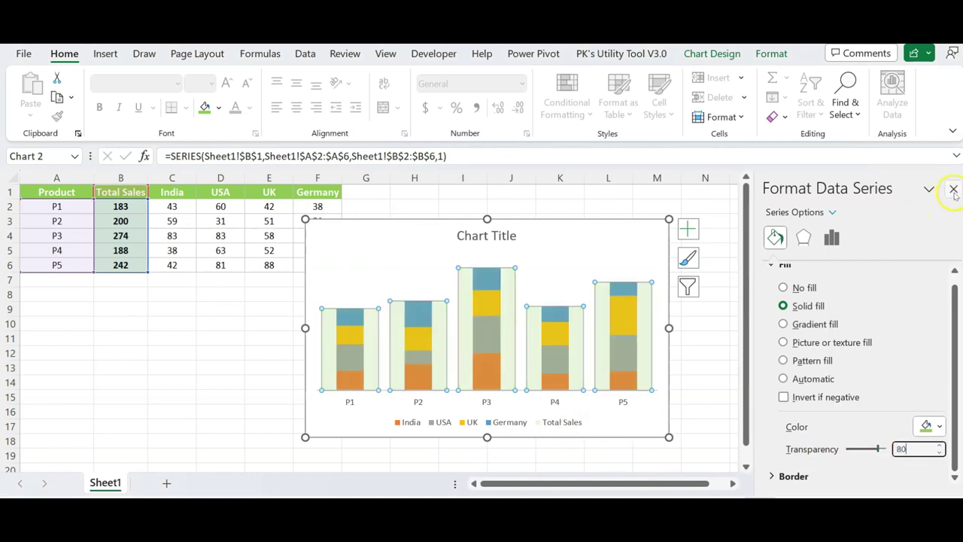
left_click(953, 189)
Outline the Total Sales columns in light green at ¼ pt weight
left_click(703, 351)
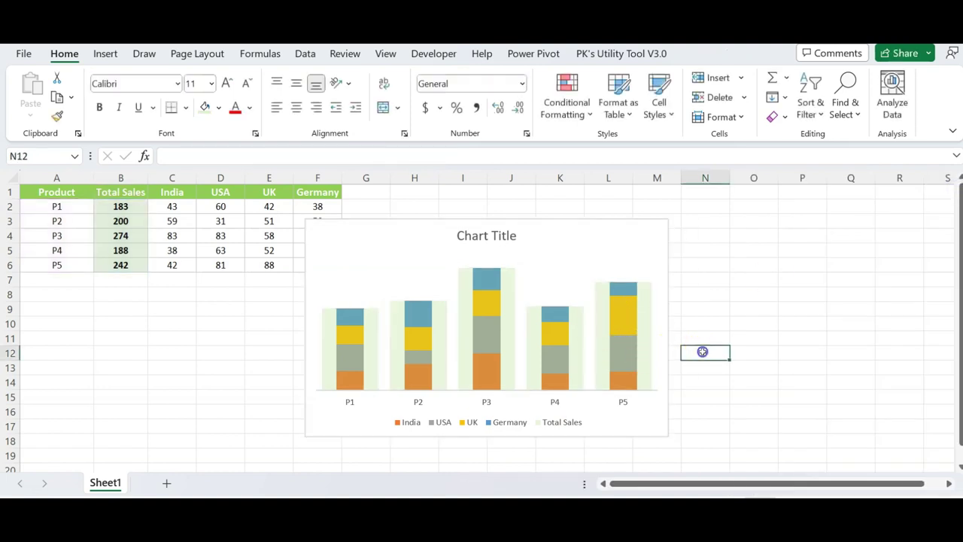
left_click(604, 307)
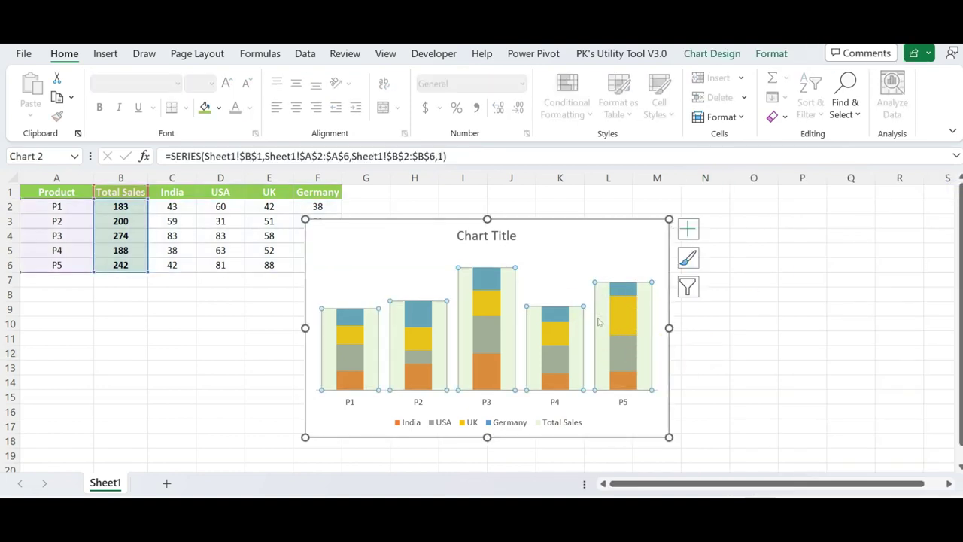
mouse_move(600, 325)
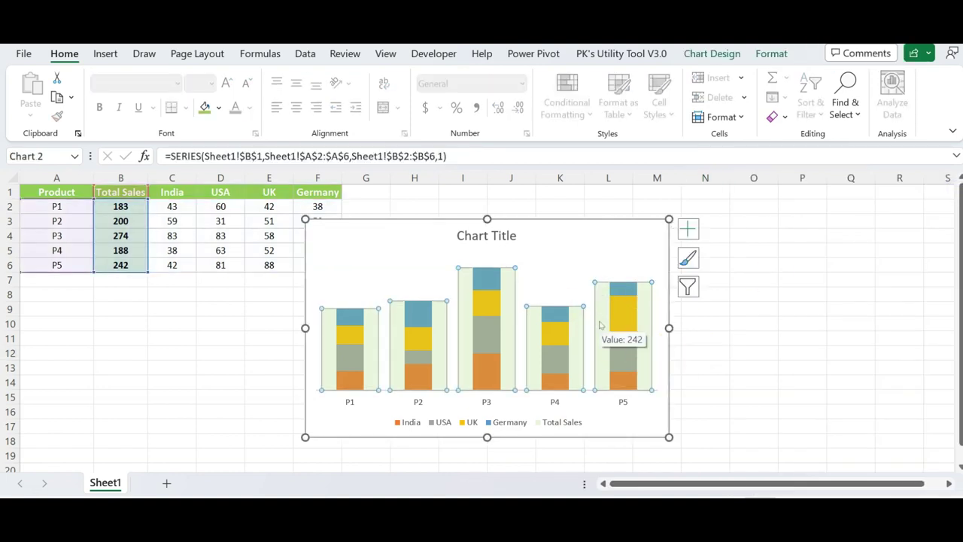
left_click(771, 54)
left_click(441, 99)
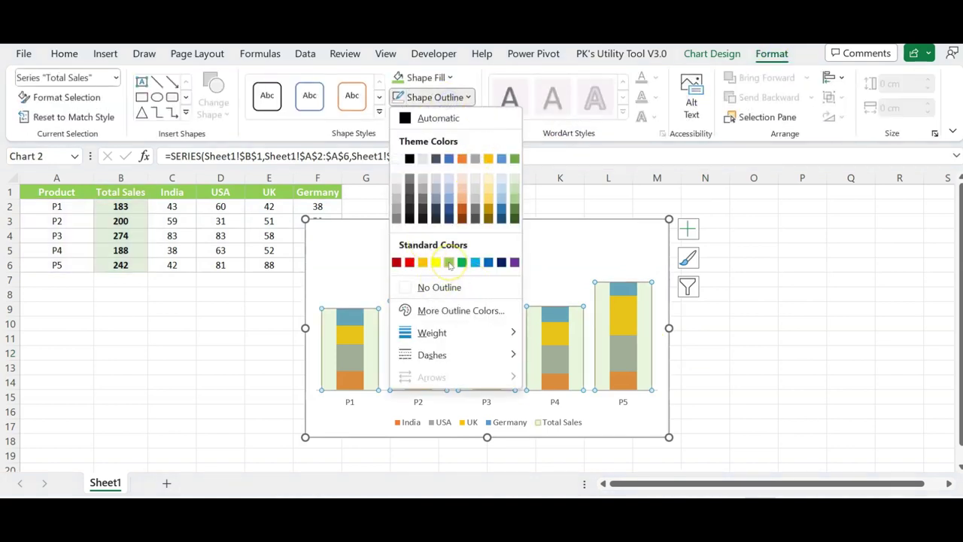
left_click(449, 261)
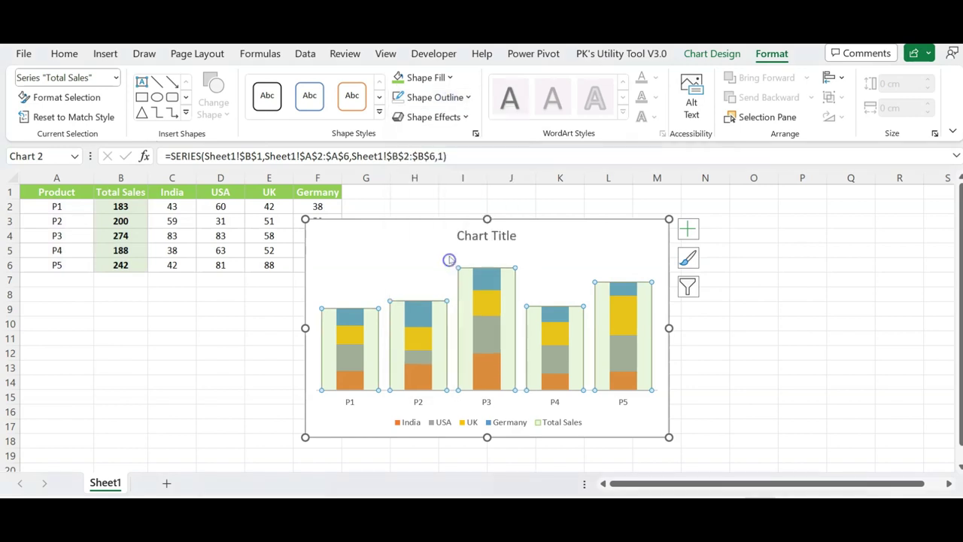
left_click(452, 97)
mouse_move(458, 333)
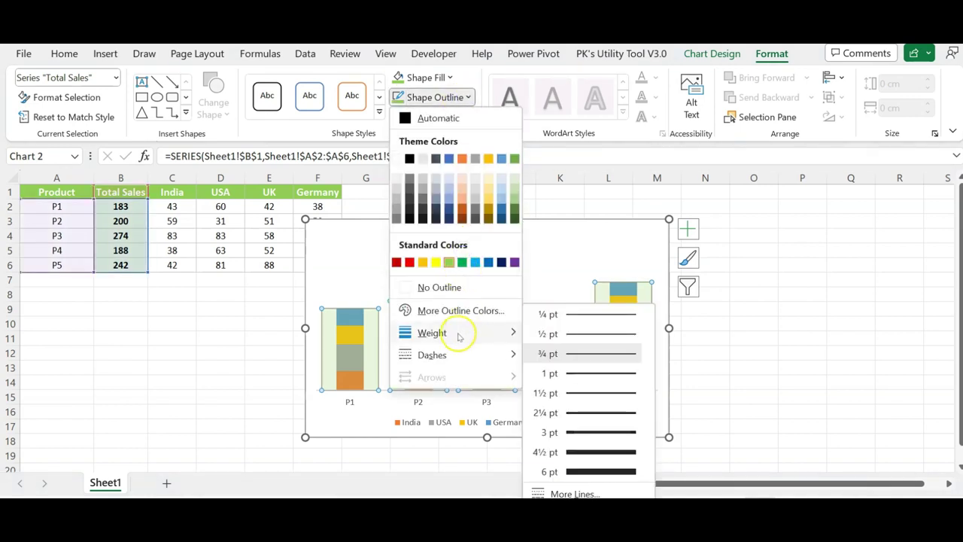
left_click(577, 316)
left_click(754, 312)
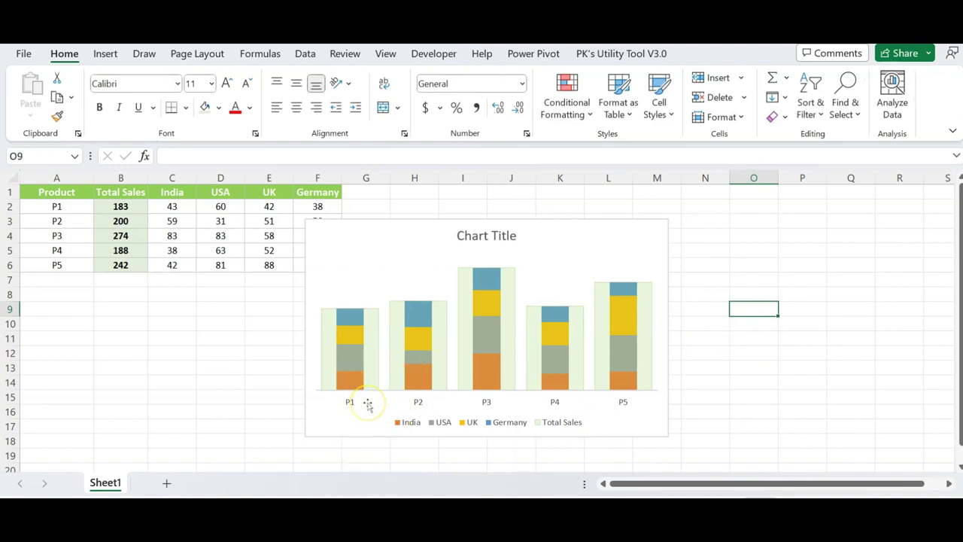
Delete the Total Sales entry from the legend
left_click(563, 422)
left_click(561, 422)
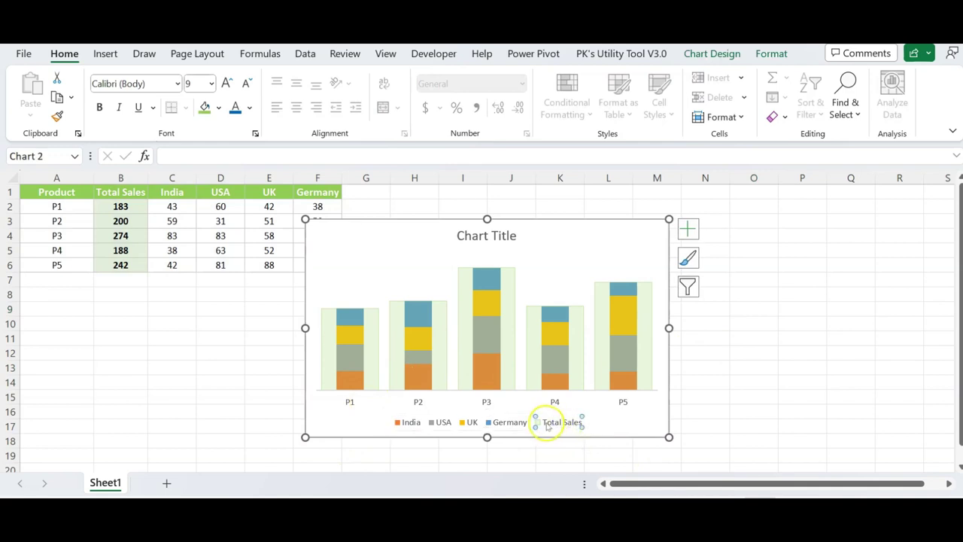
double_click(555, 426)
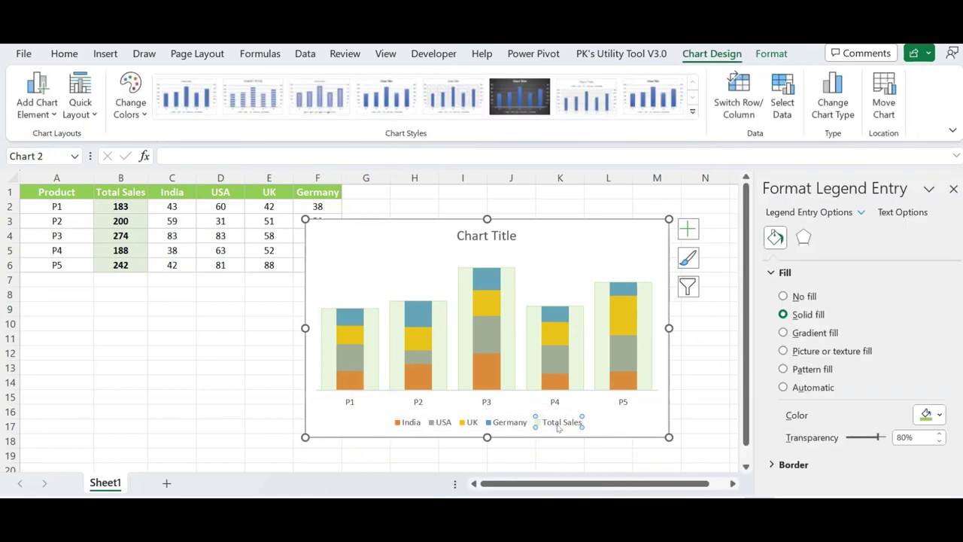
key("Delete")
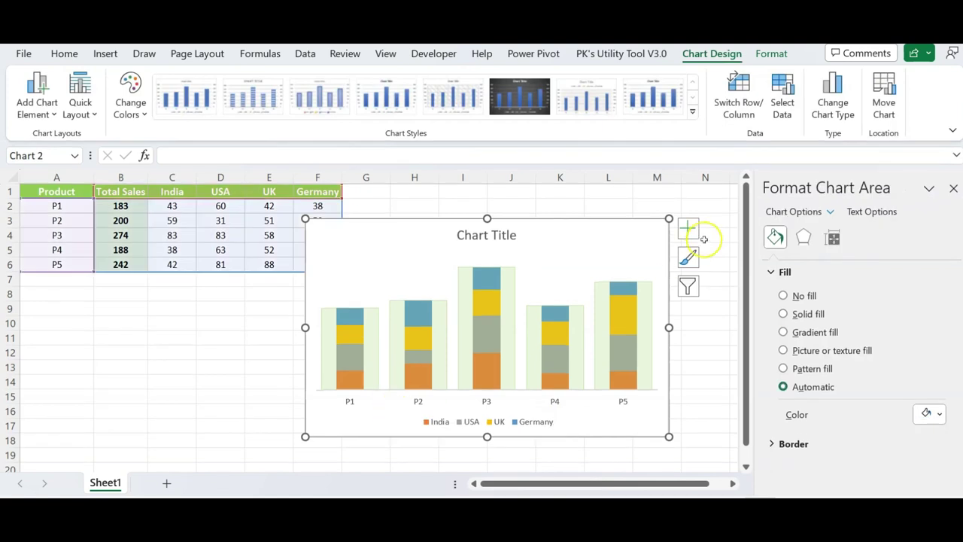
Give the India series a solid green fill
left_click(432, 421)
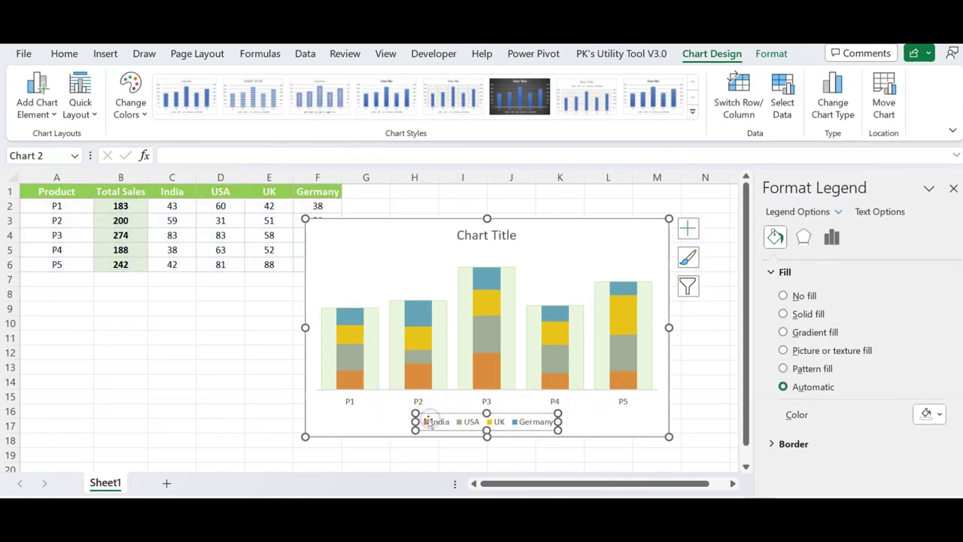
left_click(435, 422)
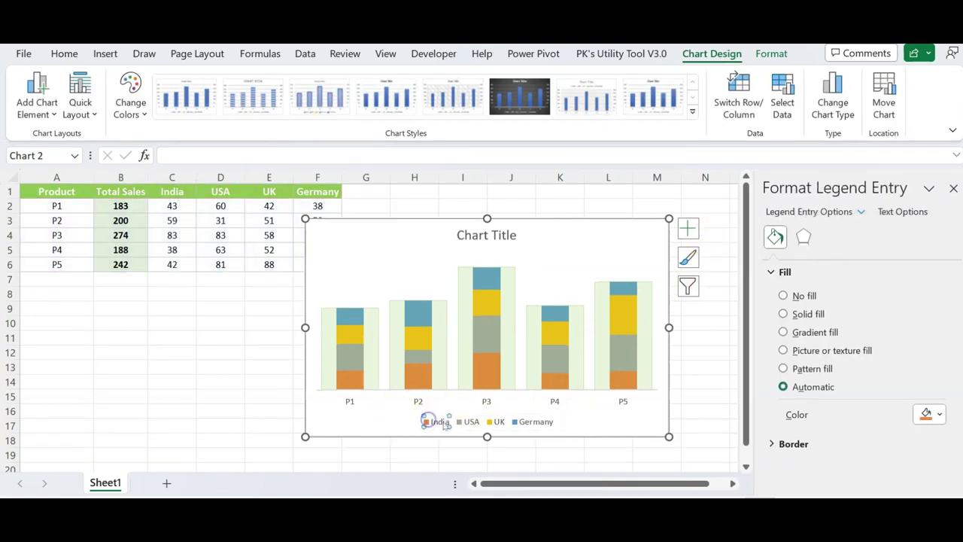
left_click(783, 313)
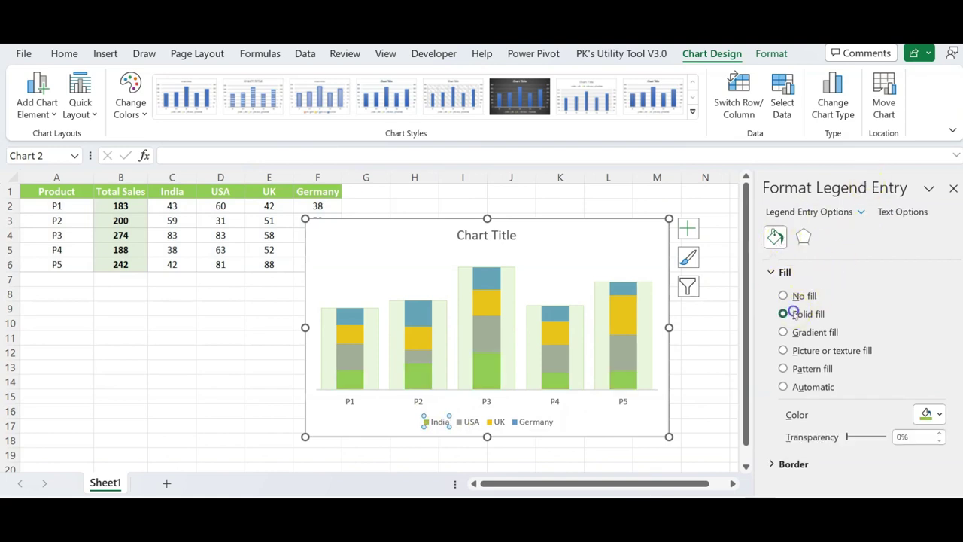
left_click(934, 416)
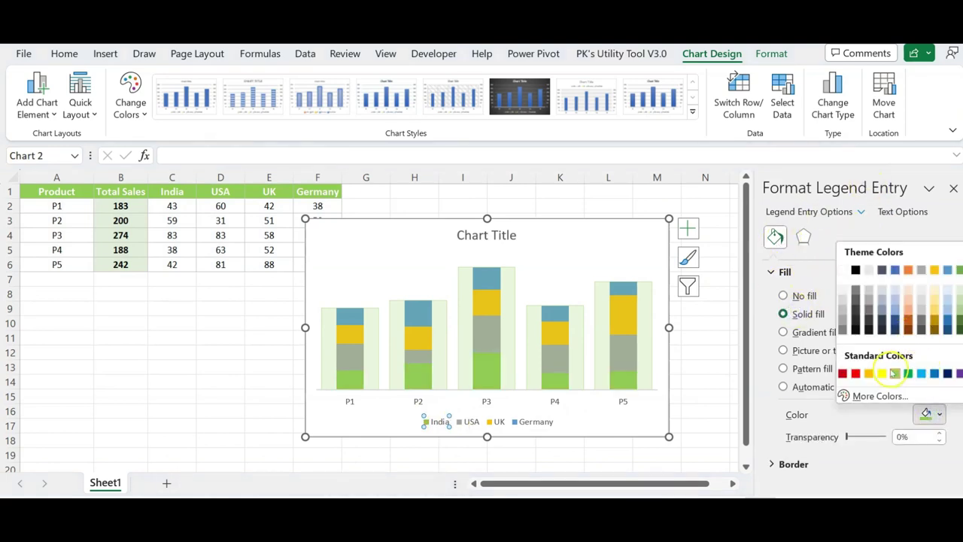
Give the USA series a solid light blue fill
left_click(466, 422)
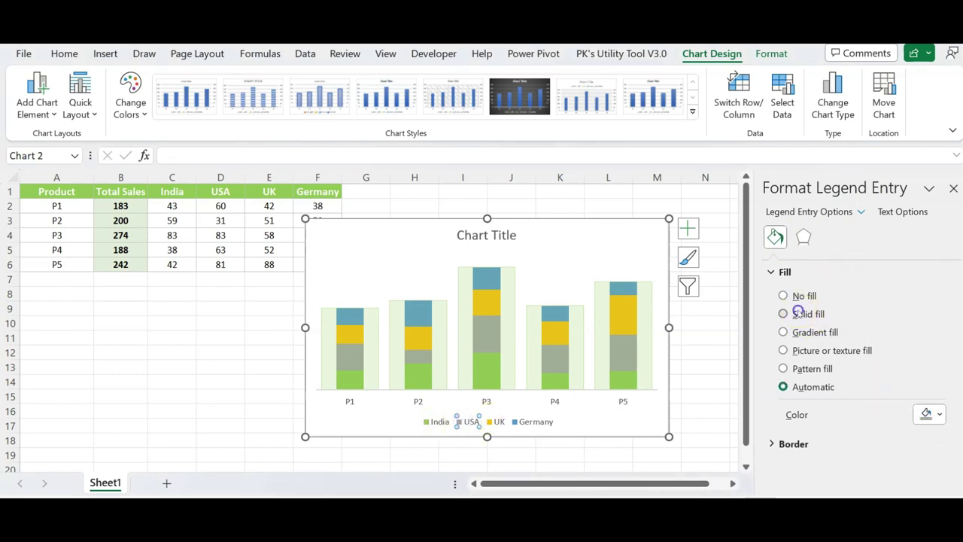
left_click(798, 313)
left_click(936, 414)
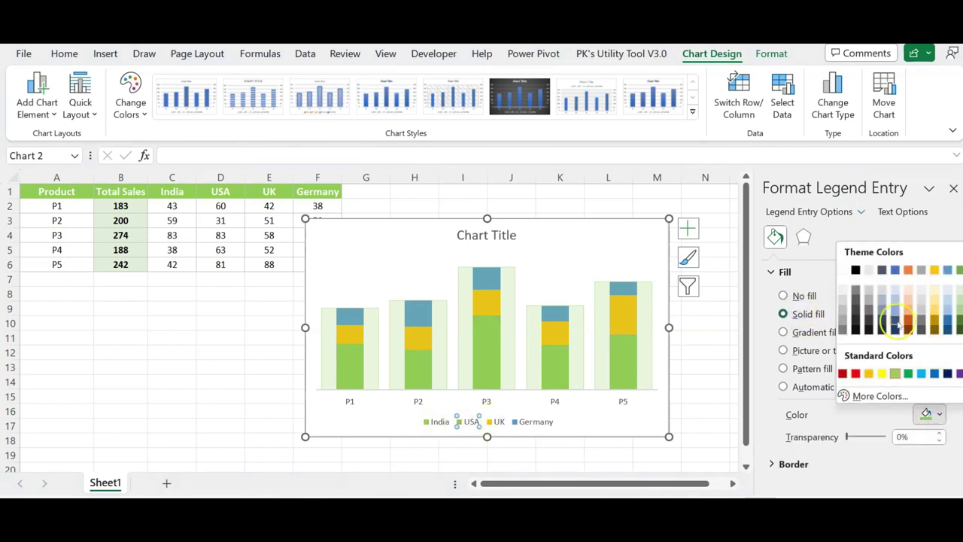
left_click(895, 271)
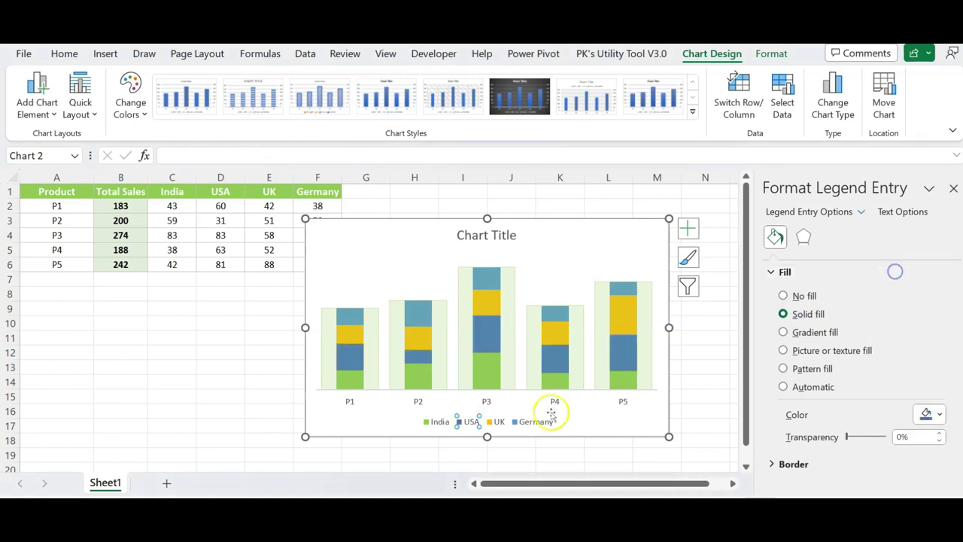
left_click(930, 415)
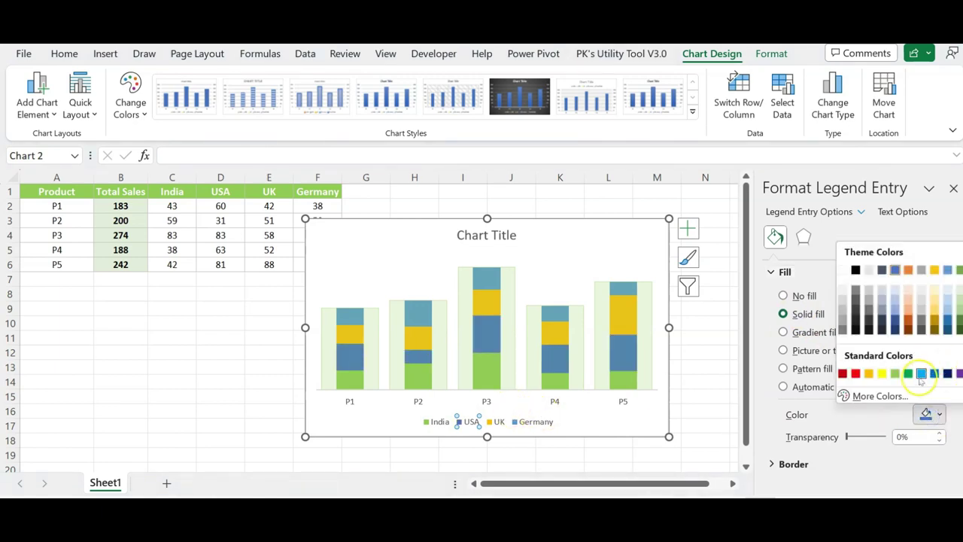
left_click(920, 374)
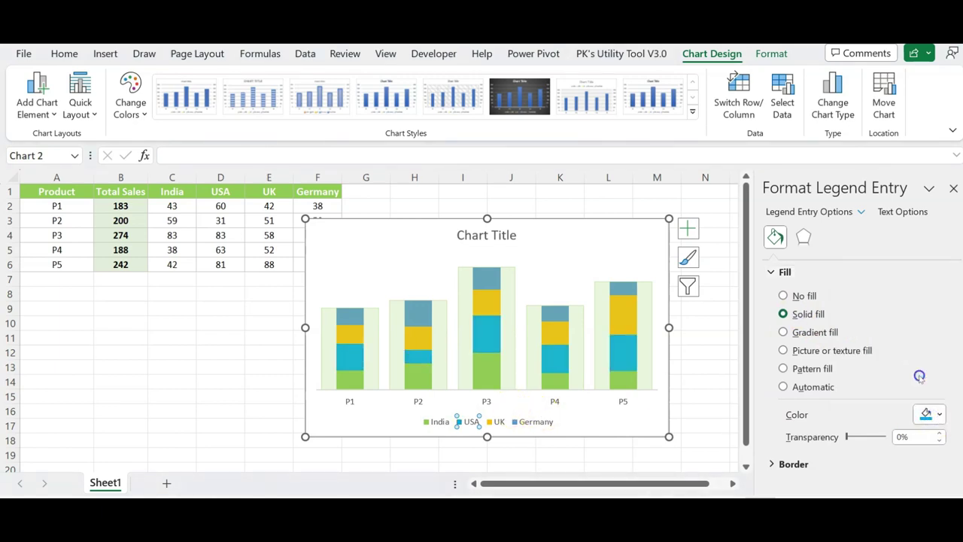
Colour the Germany series purple
left_click(495, 422)
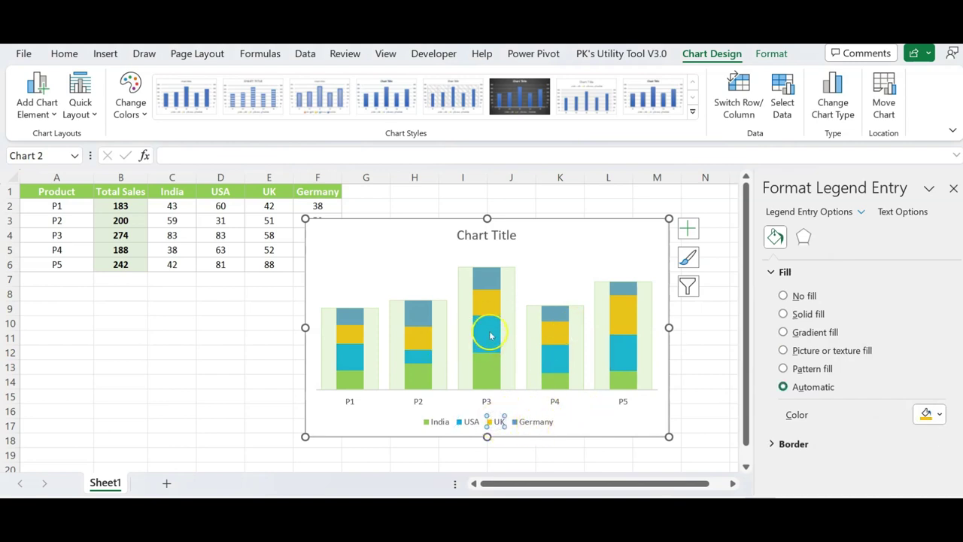
left_click(532, 422)
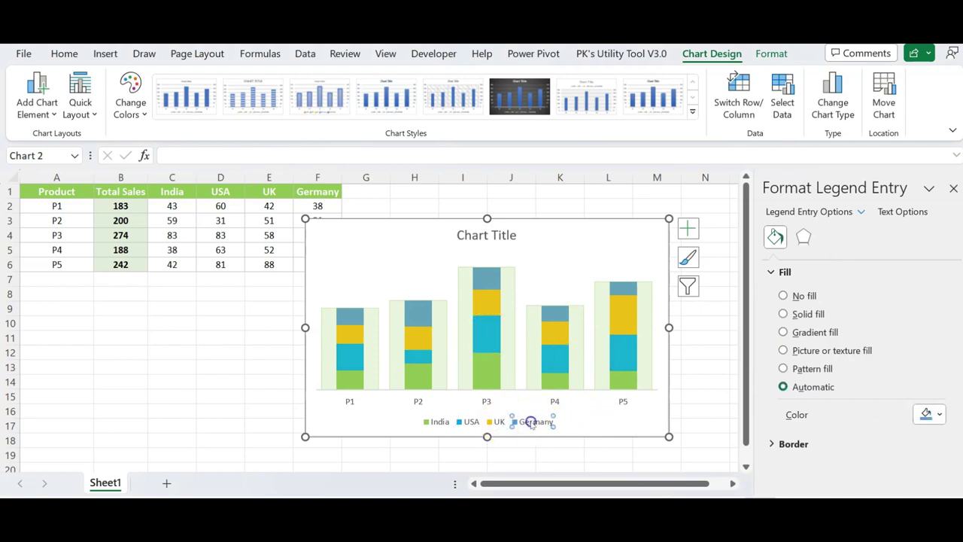
left_click(938, 414)
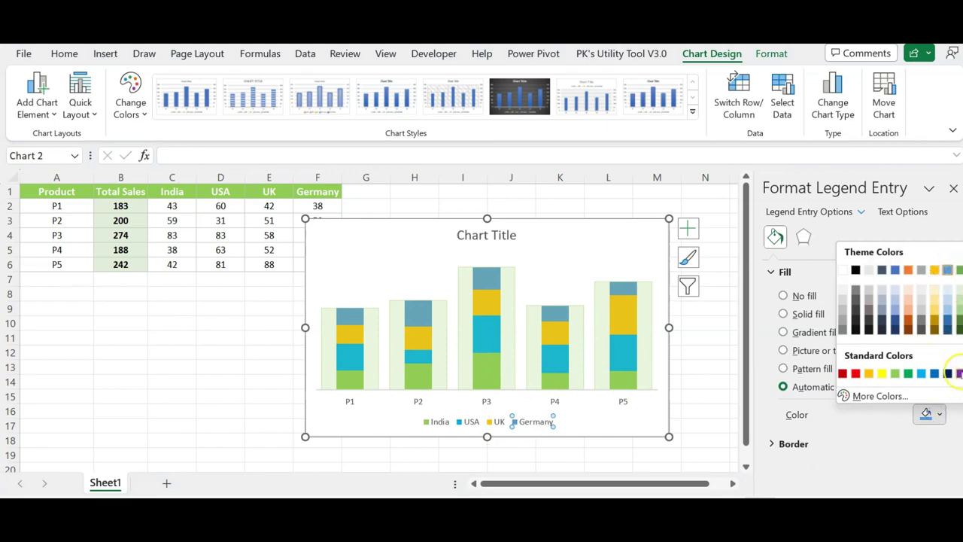
left_click(960, 373)
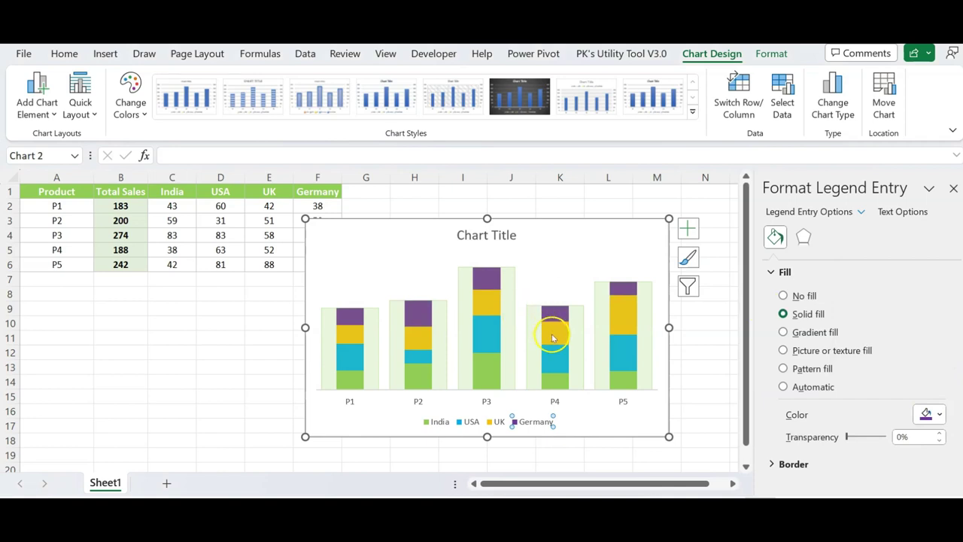
left_click(431, 382)
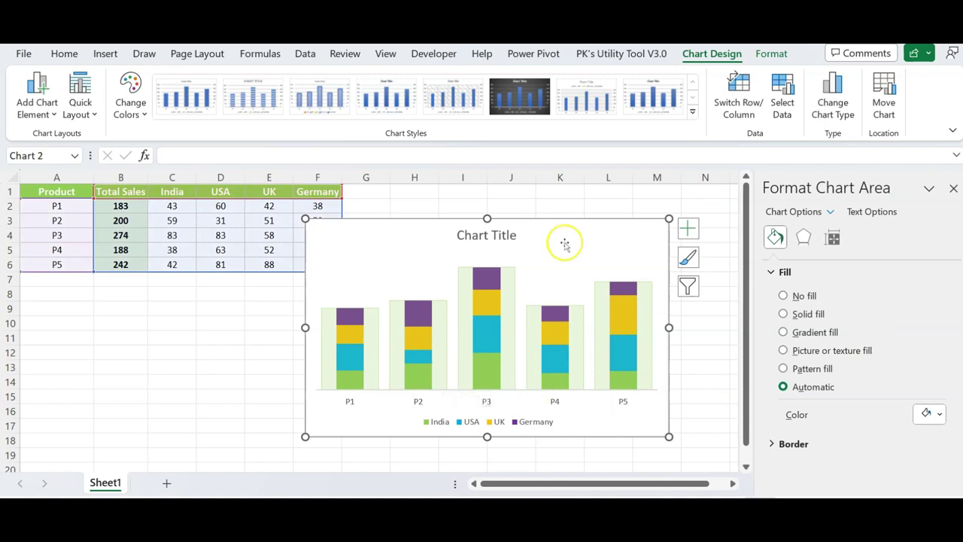
Give the regional series 50% series overlap and 50% gap width
left_click(827, 212)
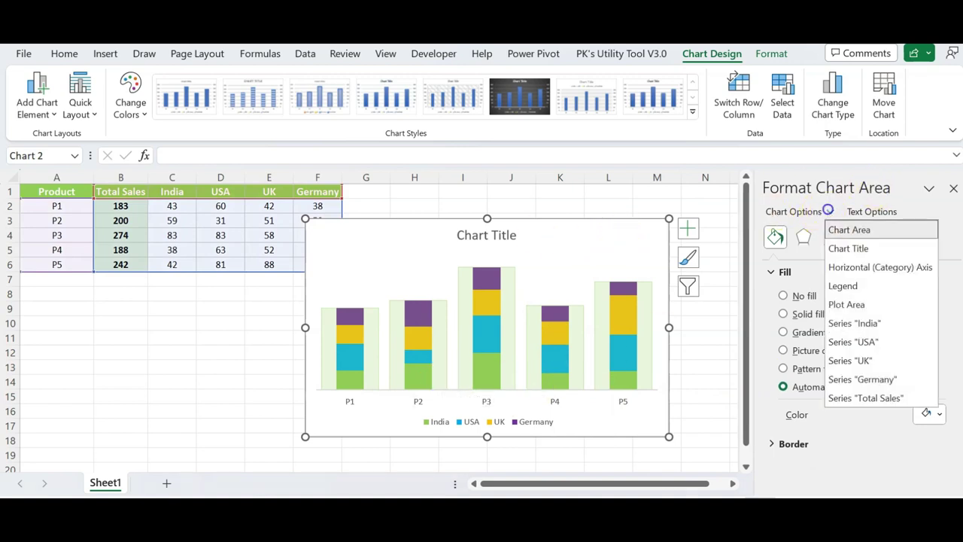
left_click(873, 323)
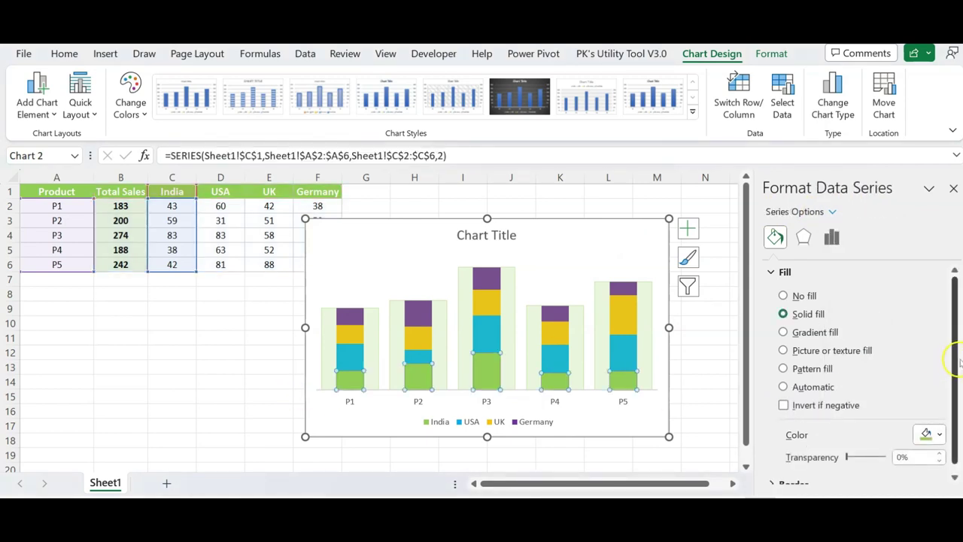
left_click(832, 239)
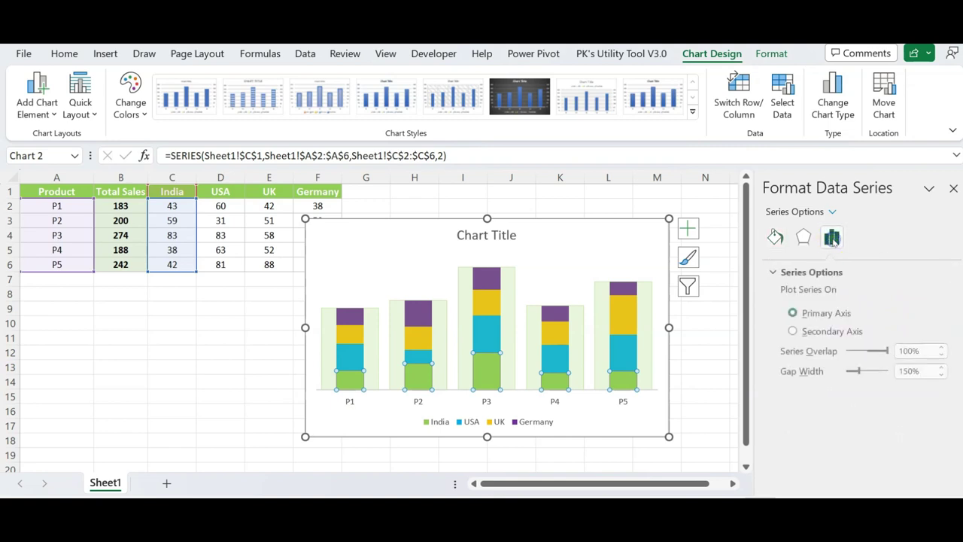
left_click_drag(924, 351, 897, 351)
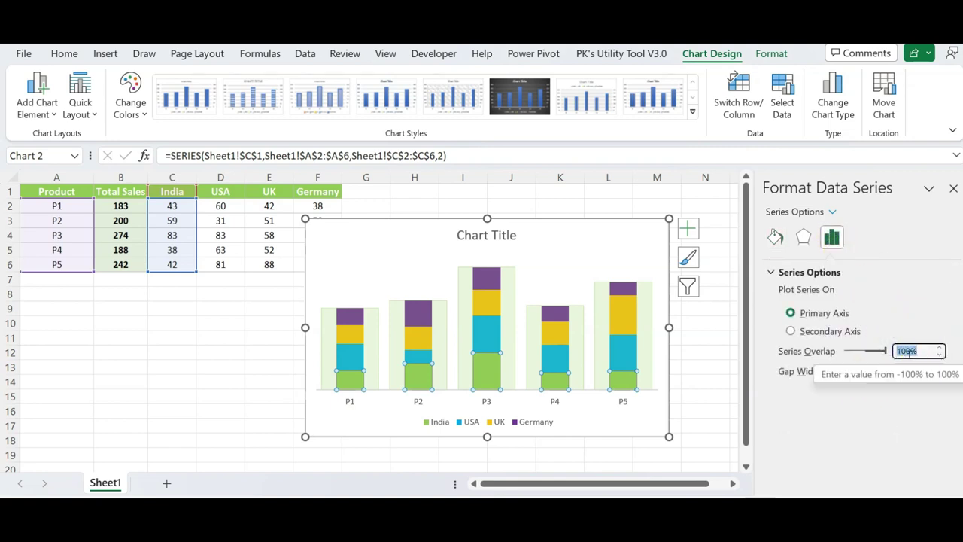
type("50")
key("Return")
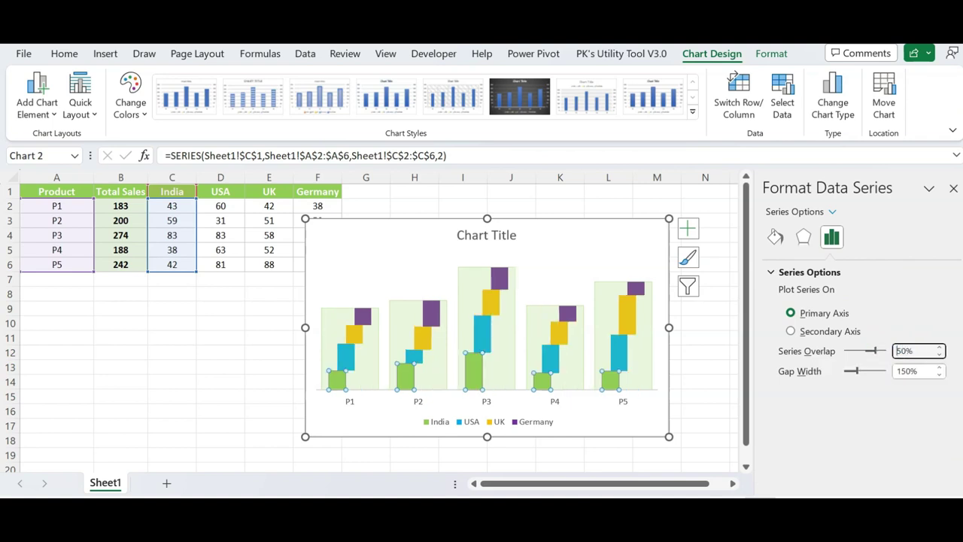
left_click_drag(918, 374, 875, 363)
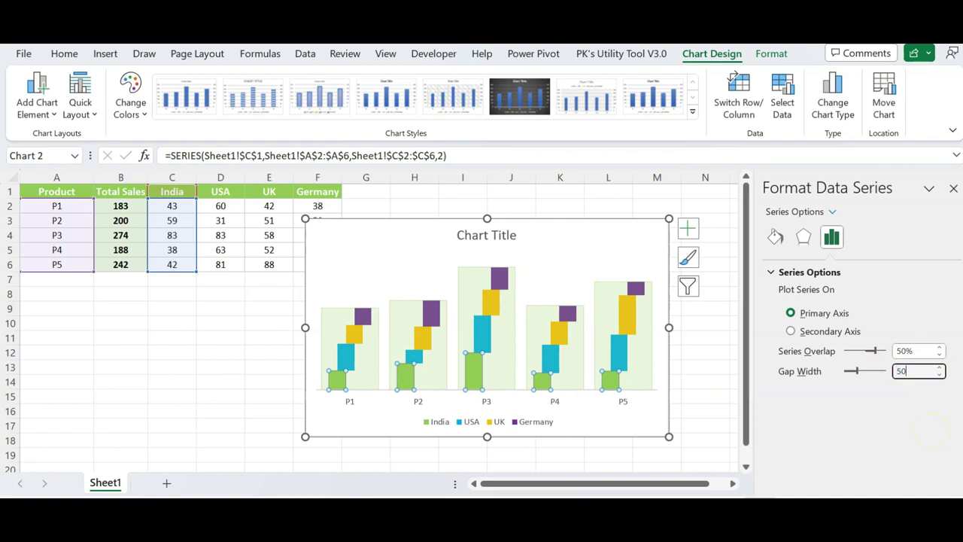
key("Return")
left_click(661, 419)
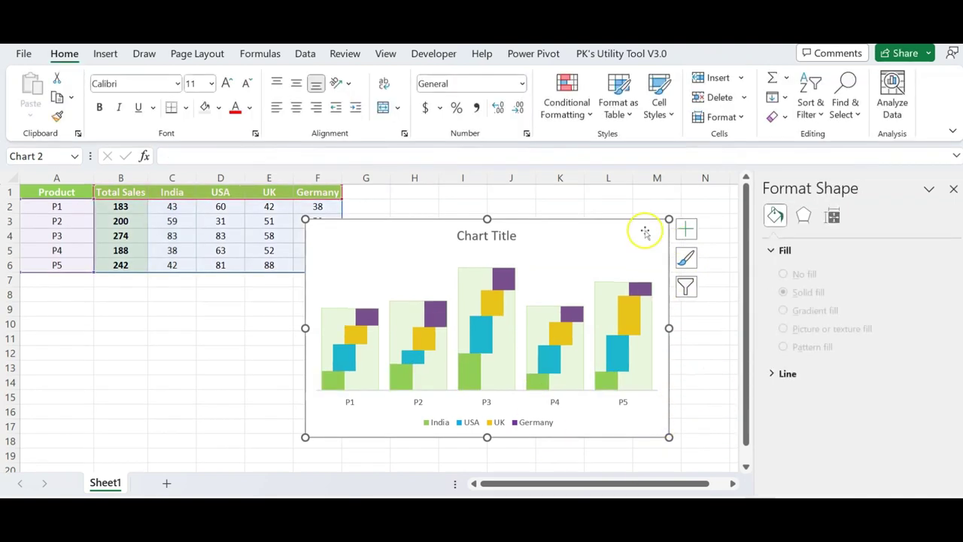
Turn on data labels for the chart
left_click(689, 228)
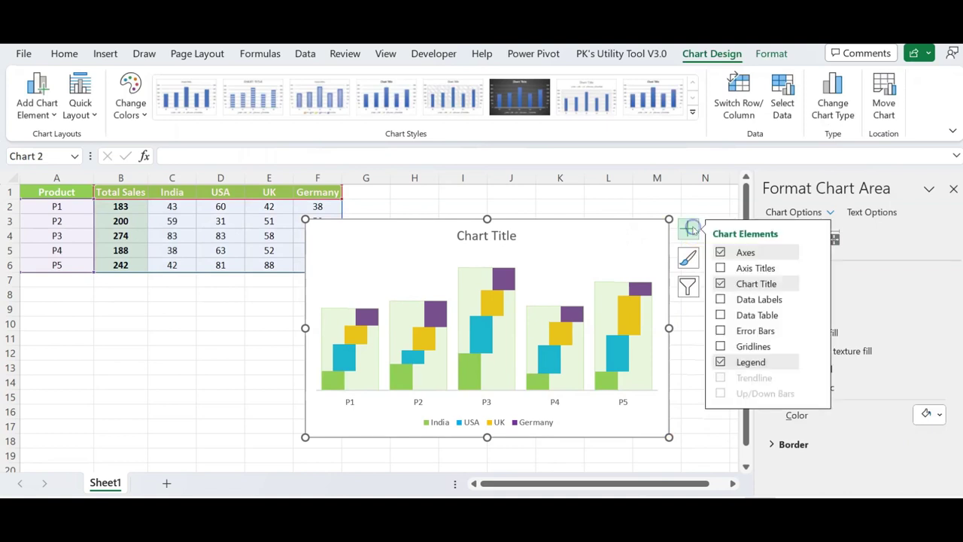
left_click(721, 301)
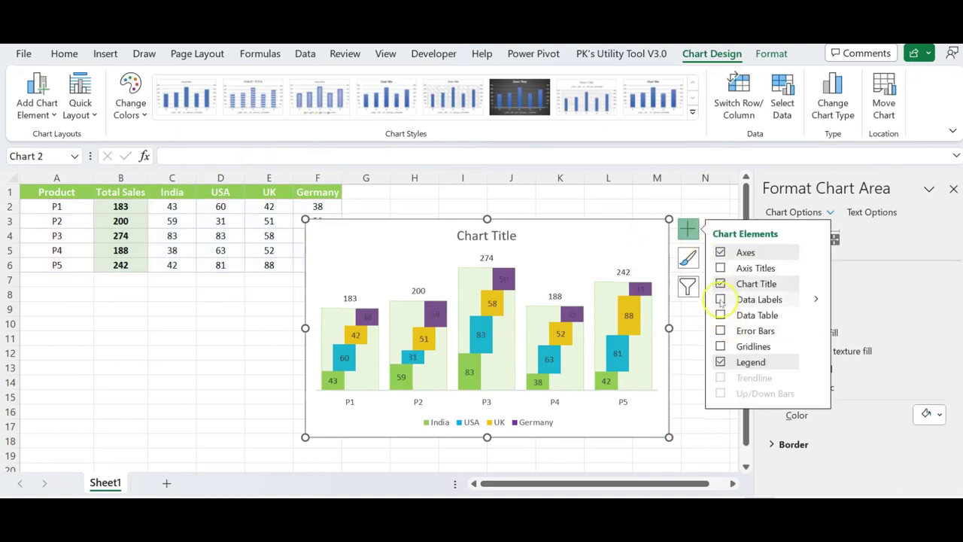
left_click(954, 189)
left_click(704, 424)
Make the Germany data labels white and bold
left_click(640, 289)
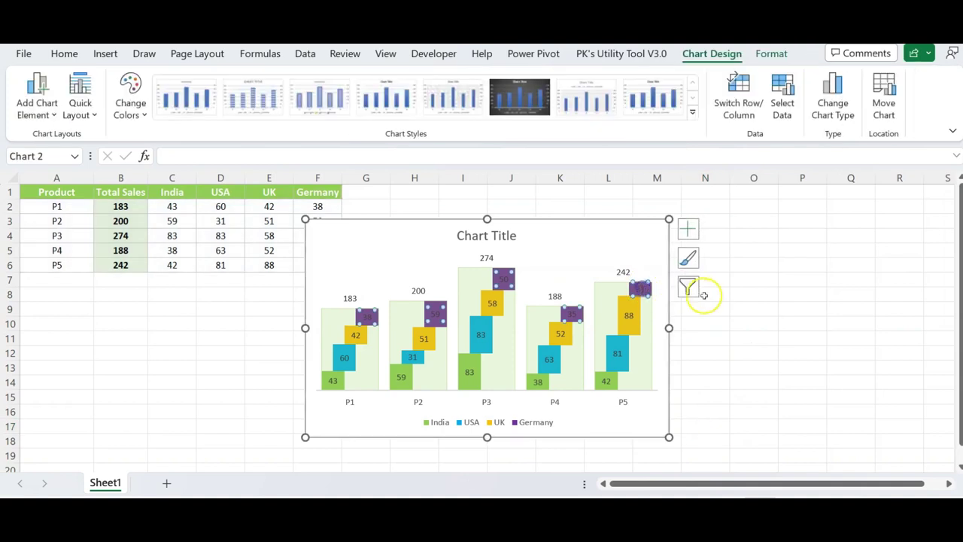
left_click(64, 53)
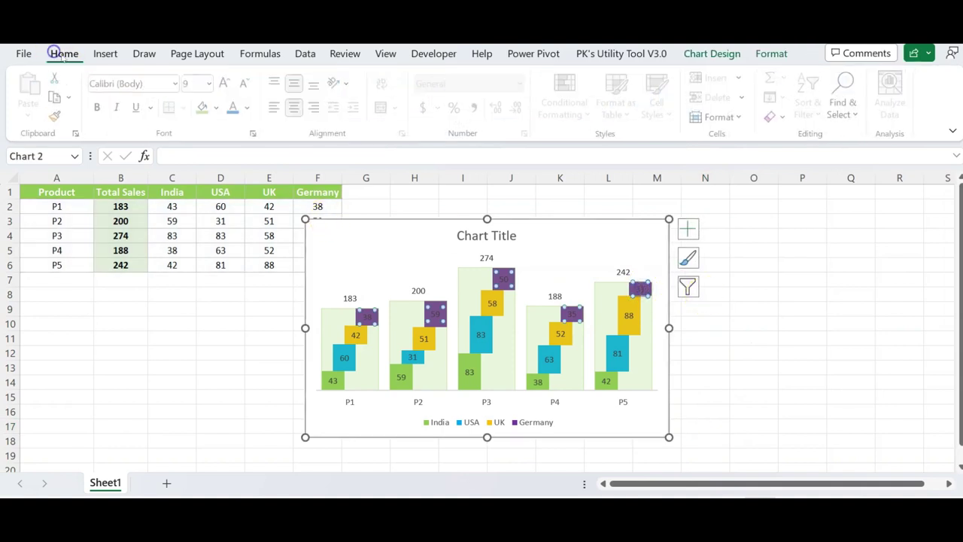
left_click(249, 107)
left_click(235, 168)
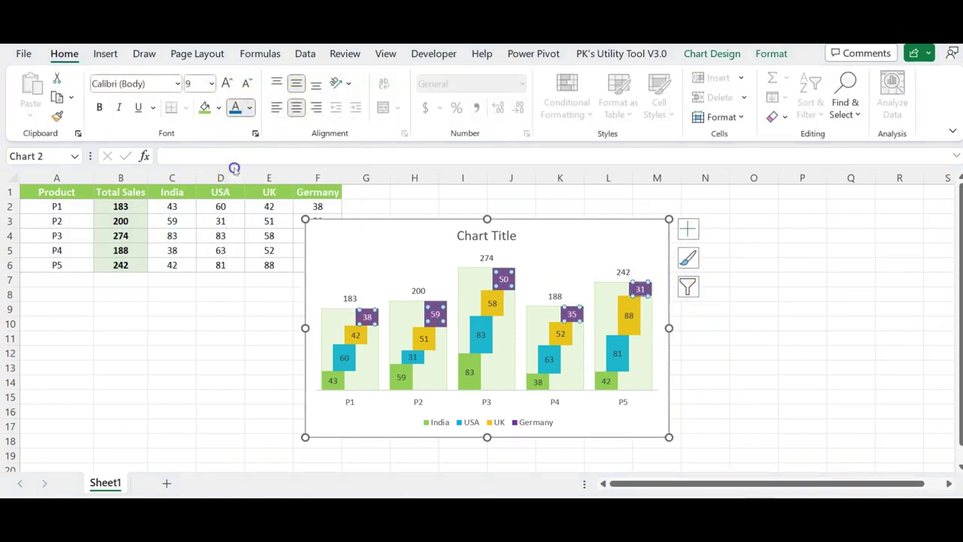
left_click(99, 108)
Make the UK data labels bold, then select the India and total labels
left_click(558, 336)
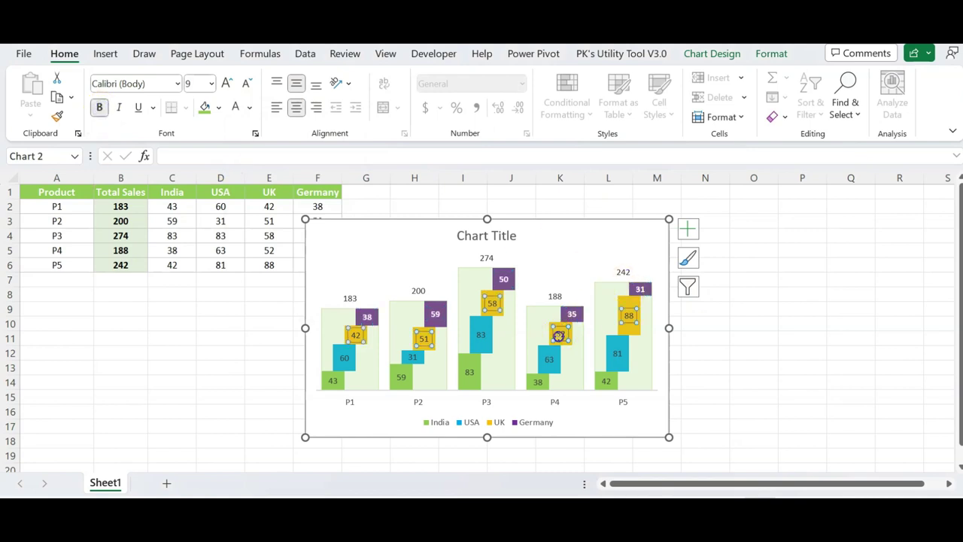
left_click(99, 107)
key("Down")
left_click(397, 212)
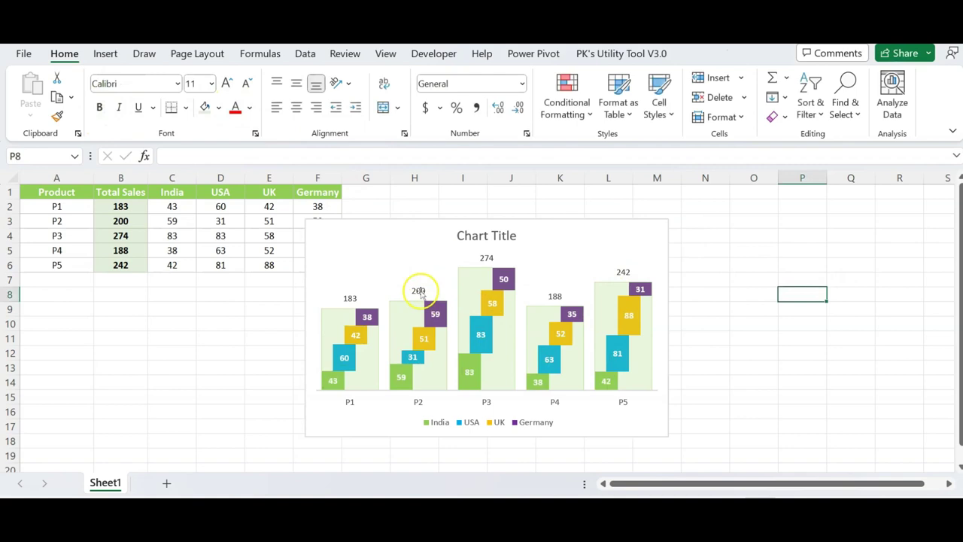
left_click(419, 291)
Make the total labels bold with a lighter blue font colour
left_click(251, 107)
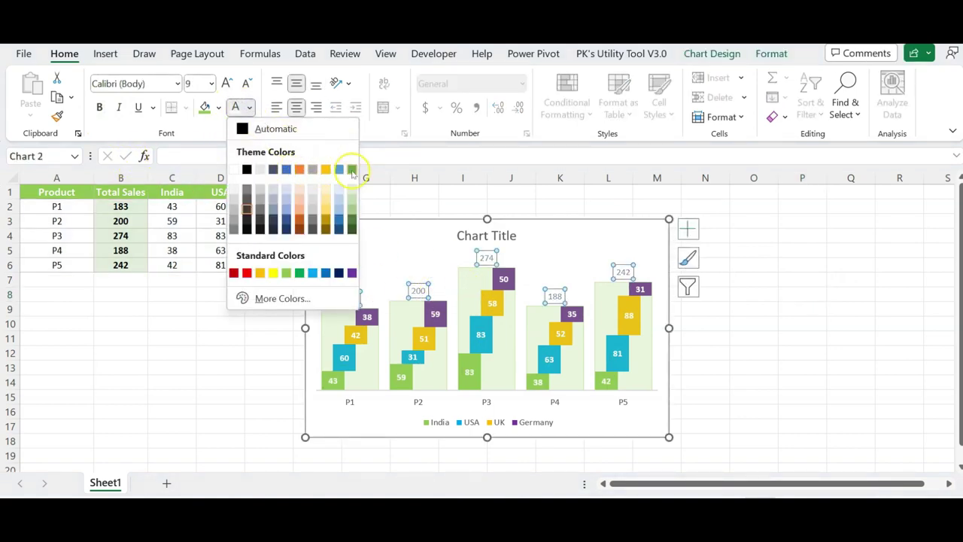
left_click(340, 168)
left_click(99, 107)
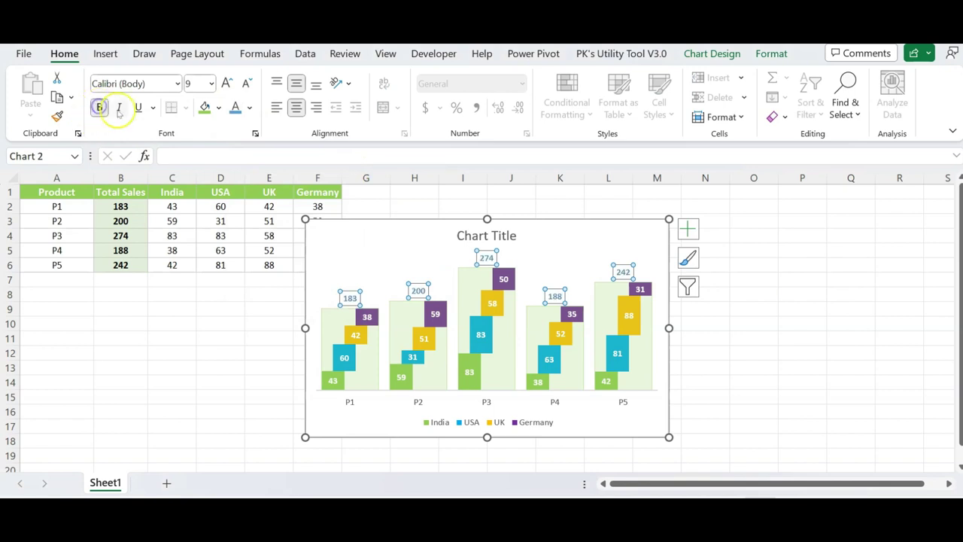
Change the total data label shapes to ovals
right_click(486, 259)
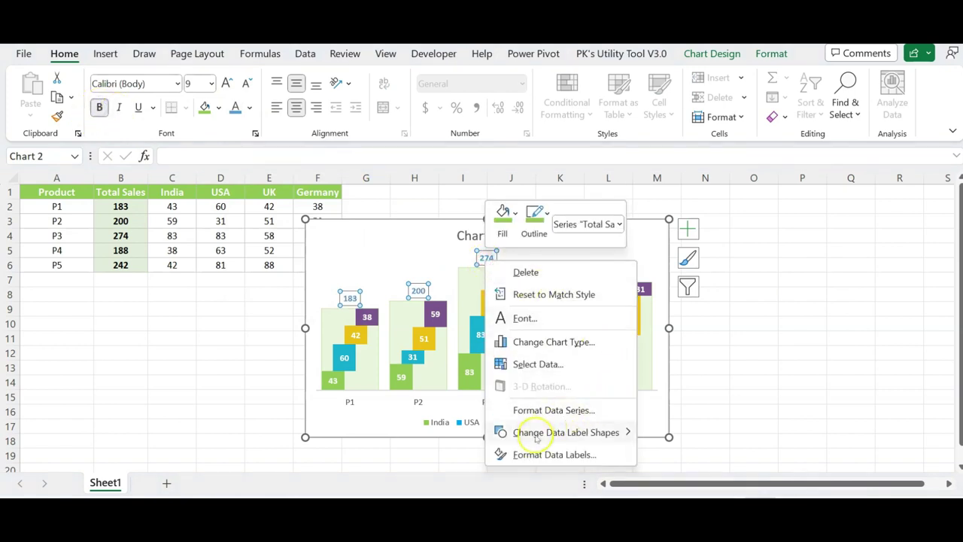
mouse_move(529, 432)
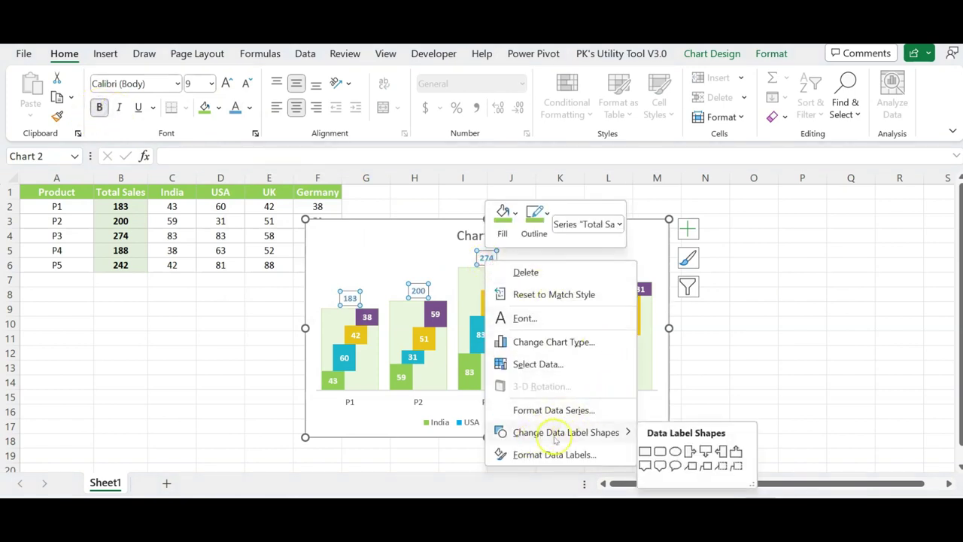
left_click(674, 454)
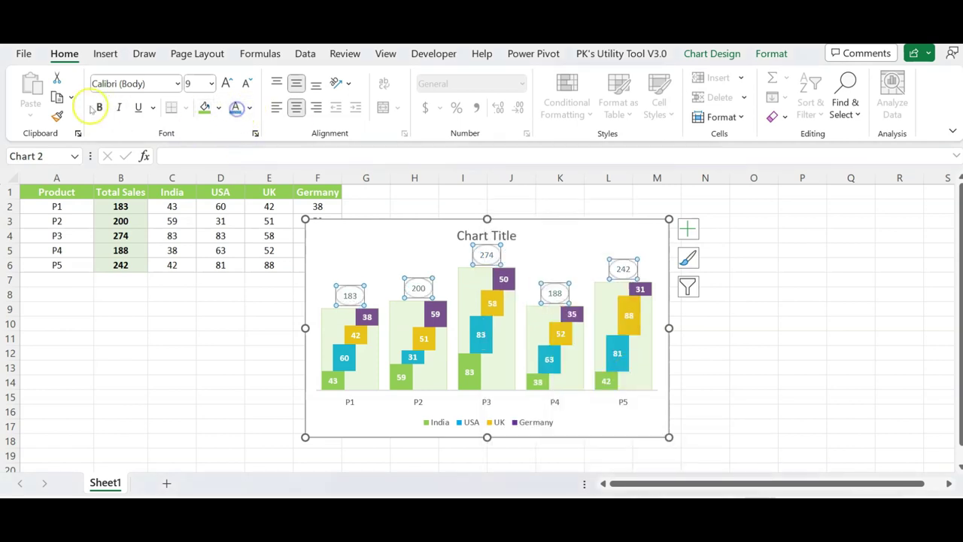
Give the label shapes a ¼ pt outline and a centred outer shadow
left_click(772, 53)
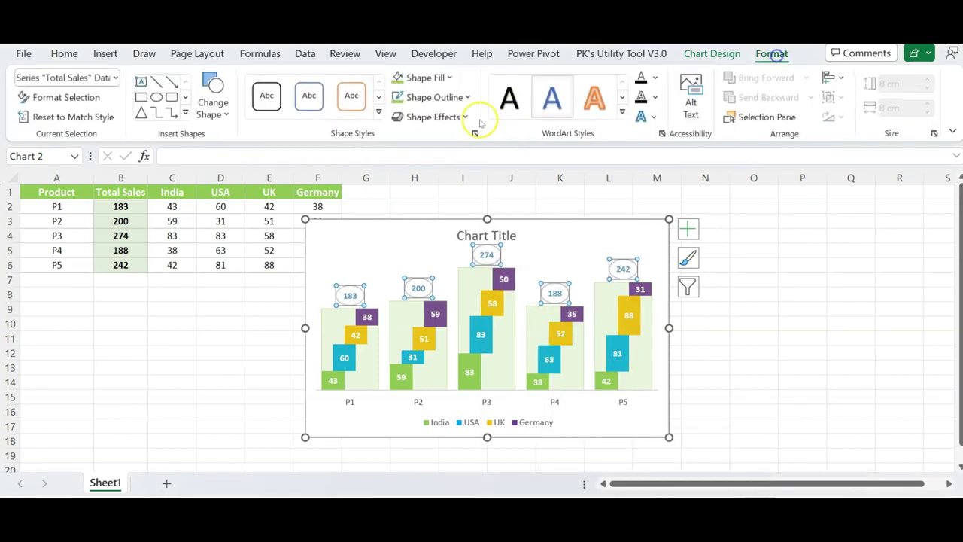
left_click(444, 97)
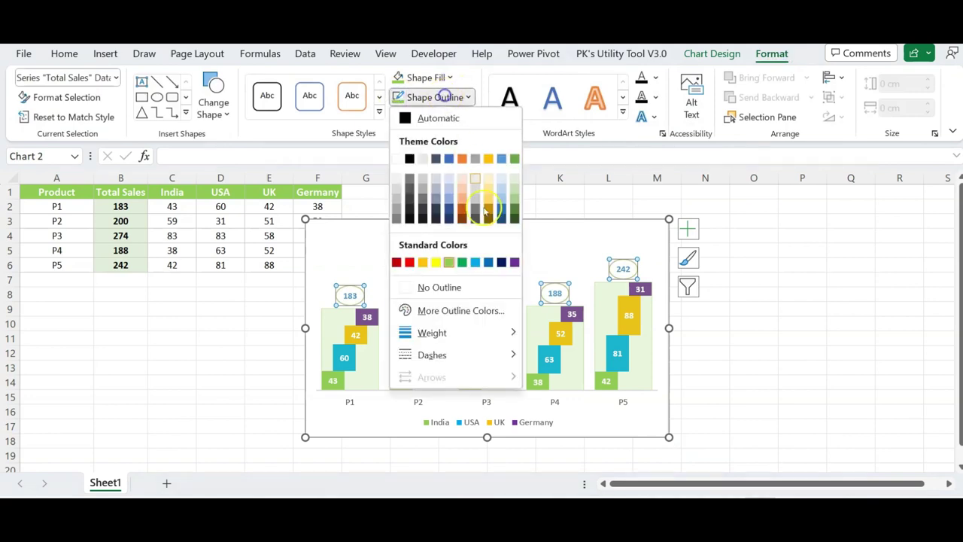
mouse_move(466, 331)
left_click(572, 316)
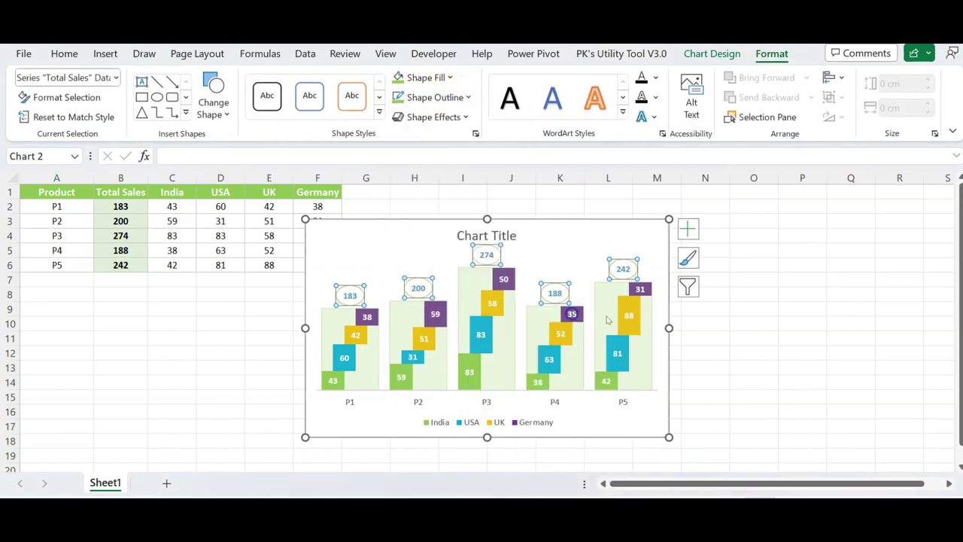
left_click(461, 118)
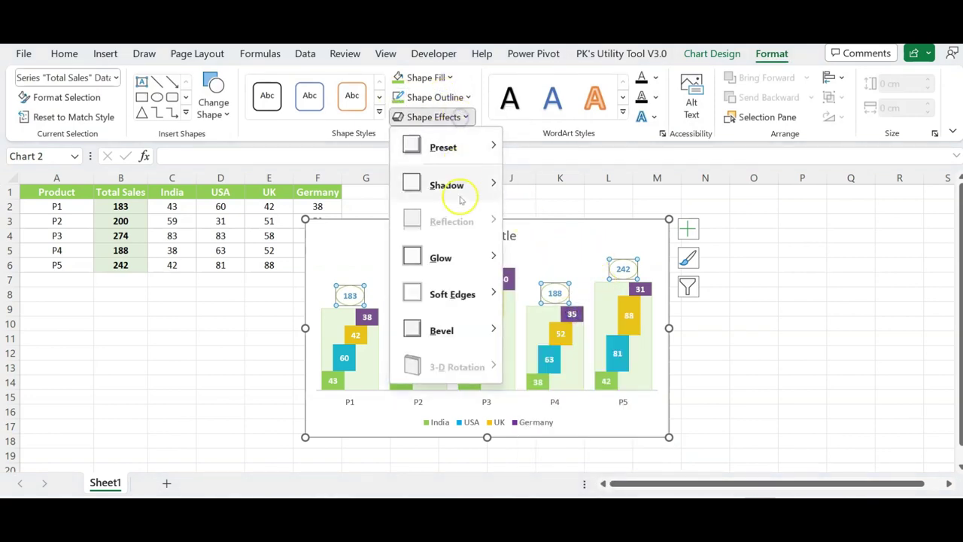
mouse_move(457, 186)
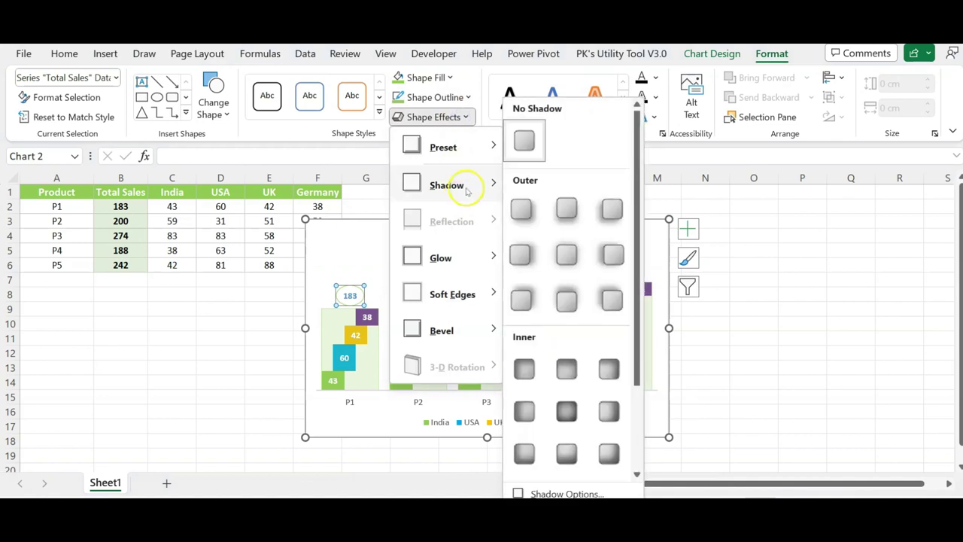
left_click(568, 258)
left_click(564, 230)
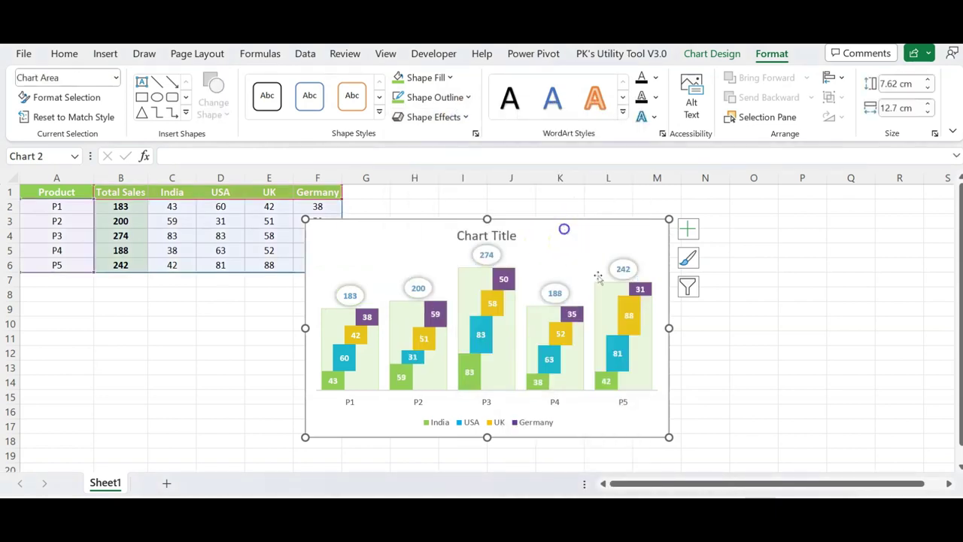
Widen the chart, remove the category axis line, and set axis labels to Arial Rounded MT Bold
left_click_drag(669, 437, 731, 431)
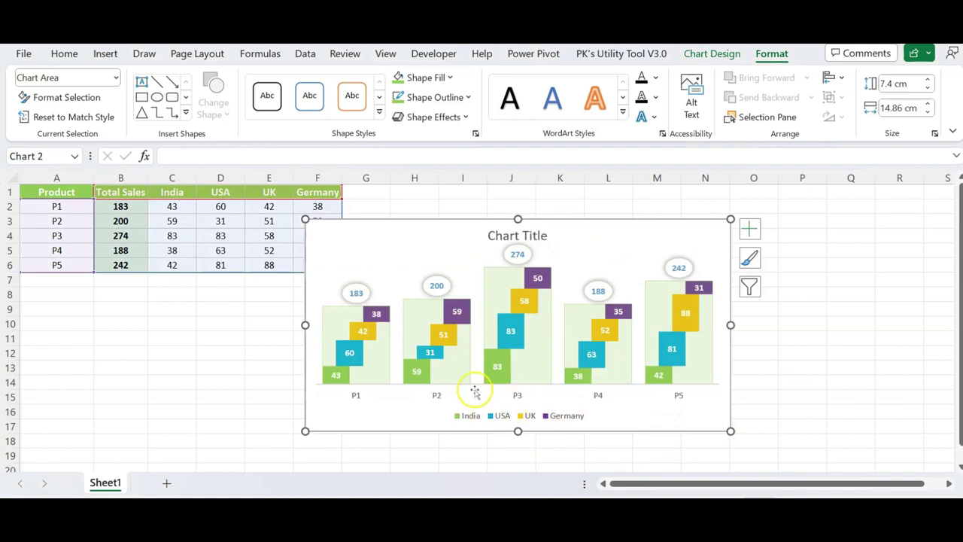
left_click(435, 396)
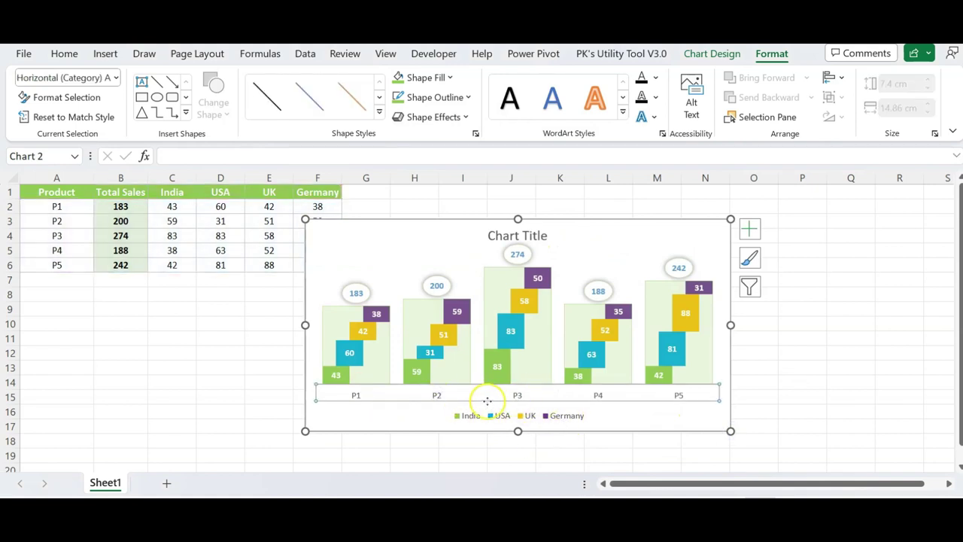
left_click(466, 97)
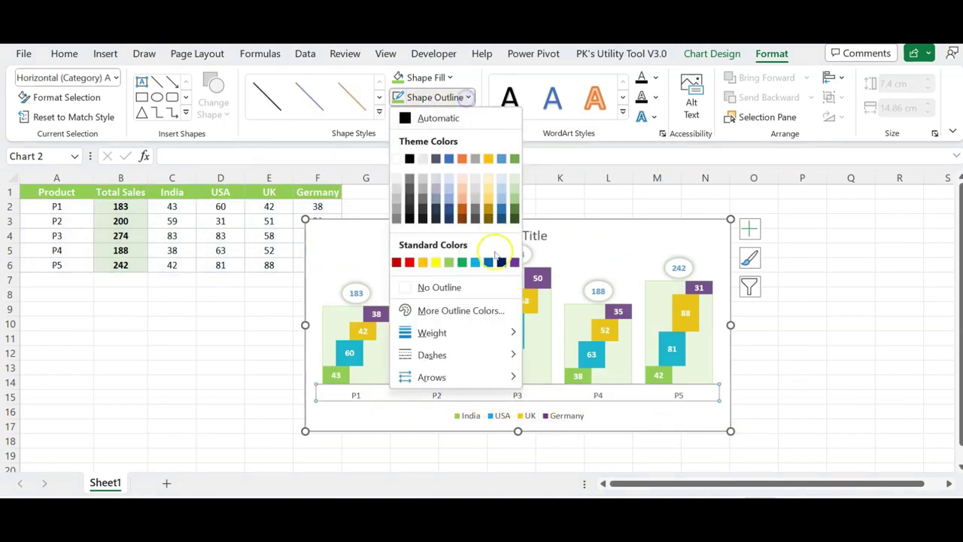
left_click(476, 288)
left_click(64, 54)
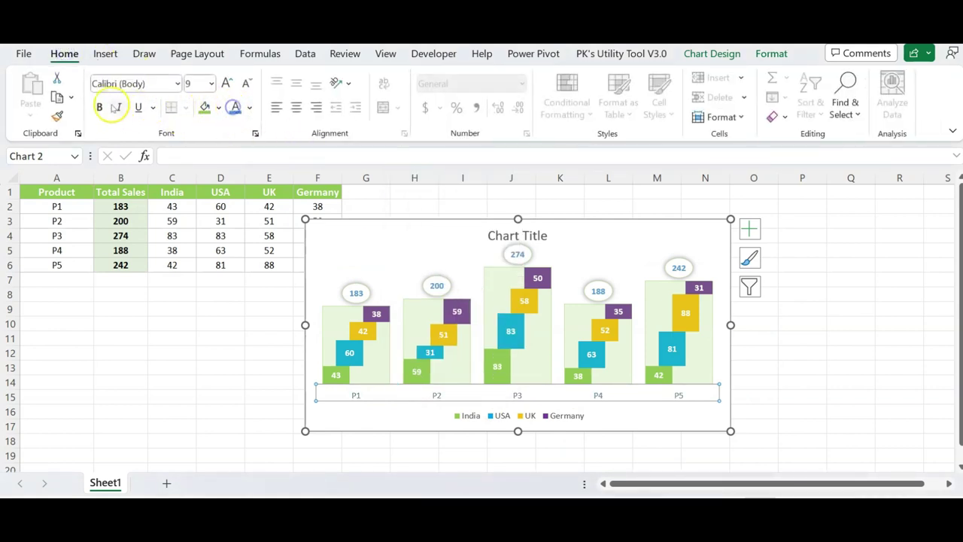
left_click(150, 85)
type("Arial Rounded MT B")
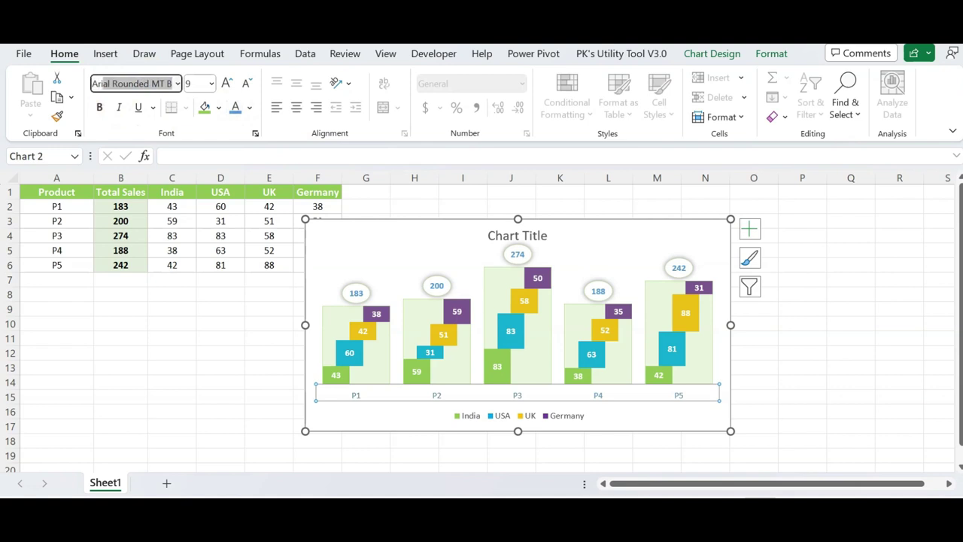
key("Return")
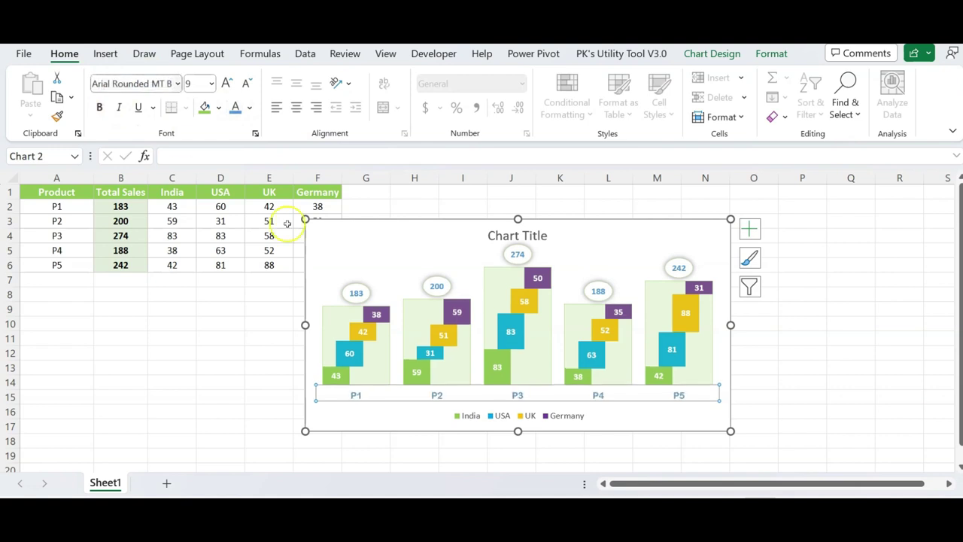
Set the legend font to Arial Rounded MT Bold
left_click(490, 415)
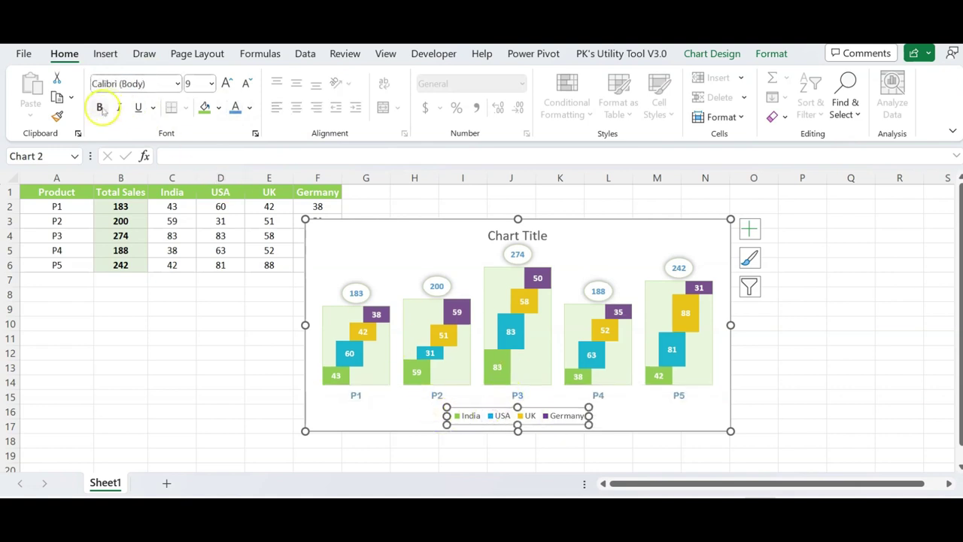
left_click(150, 84)
type("Arial Rounded MT B")
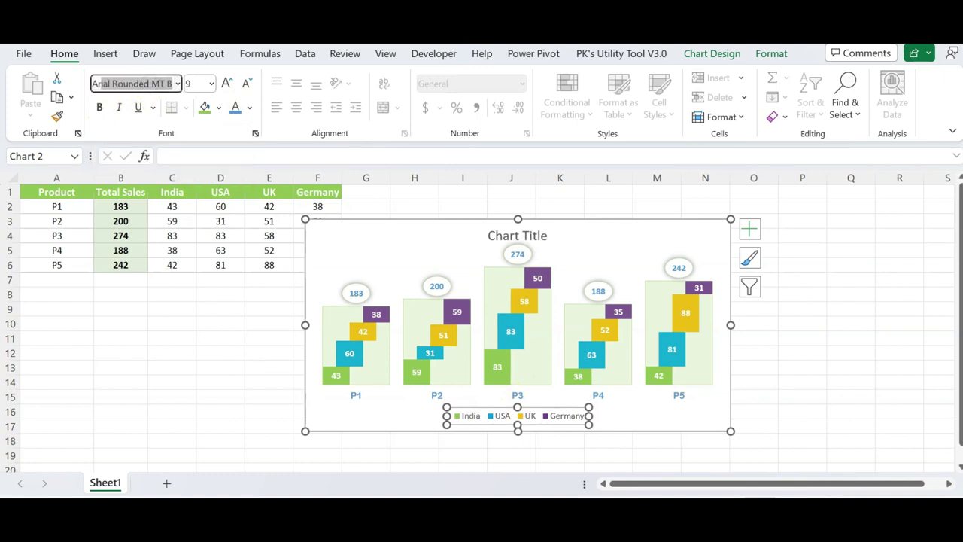
key("Return")
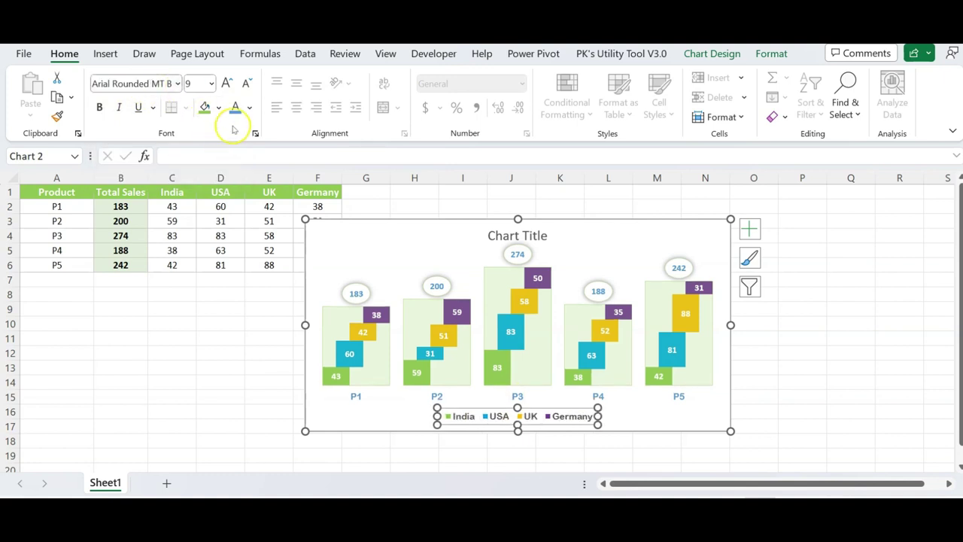
Delete the chart title, make the chart taller, and resize the plot area
left_click(543, 234)
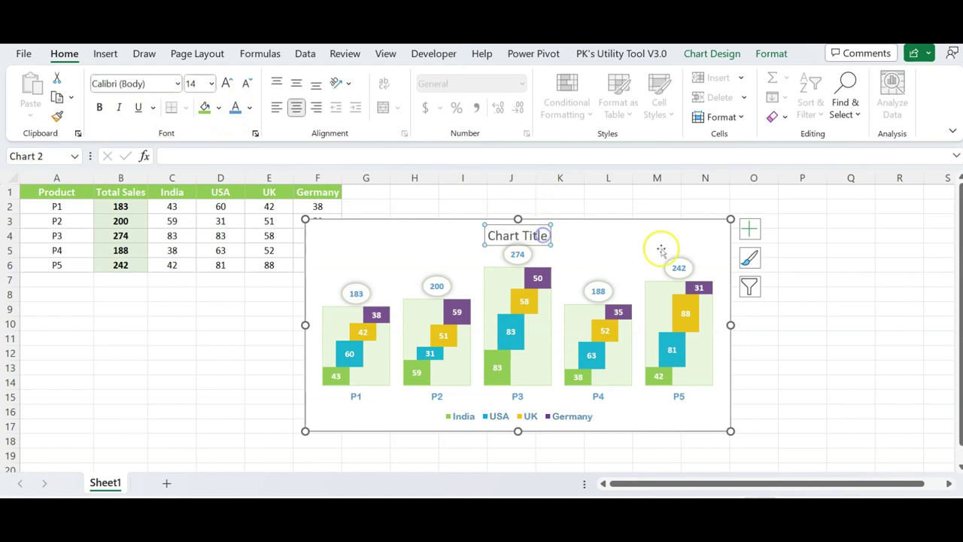
key("Delete")
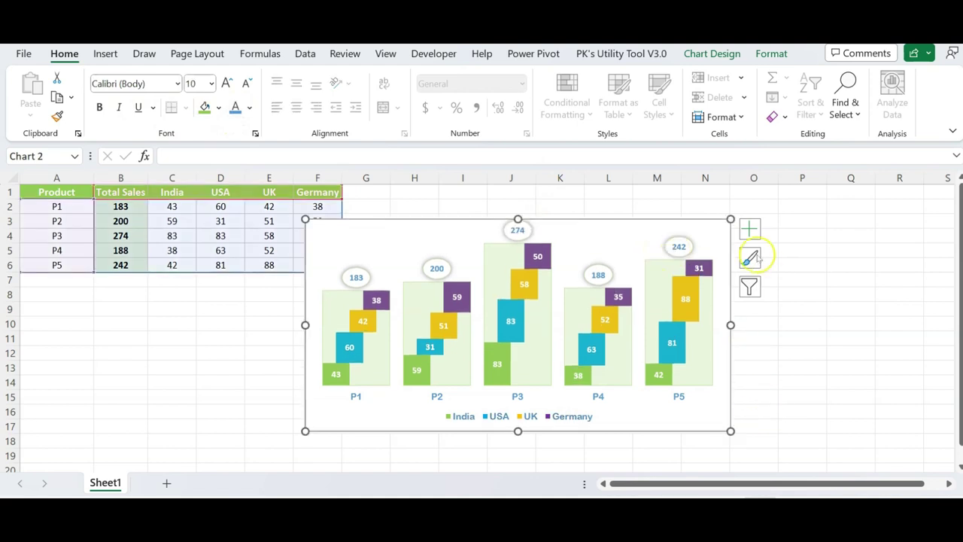
left_click(706, 241)
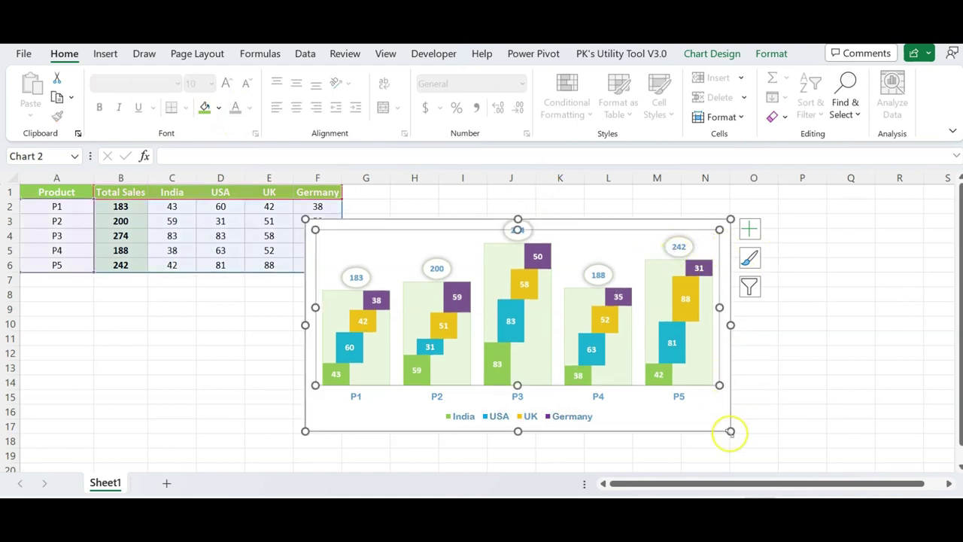
left_click_drag(730, 430, 730, 442)
left_click(707, 240)
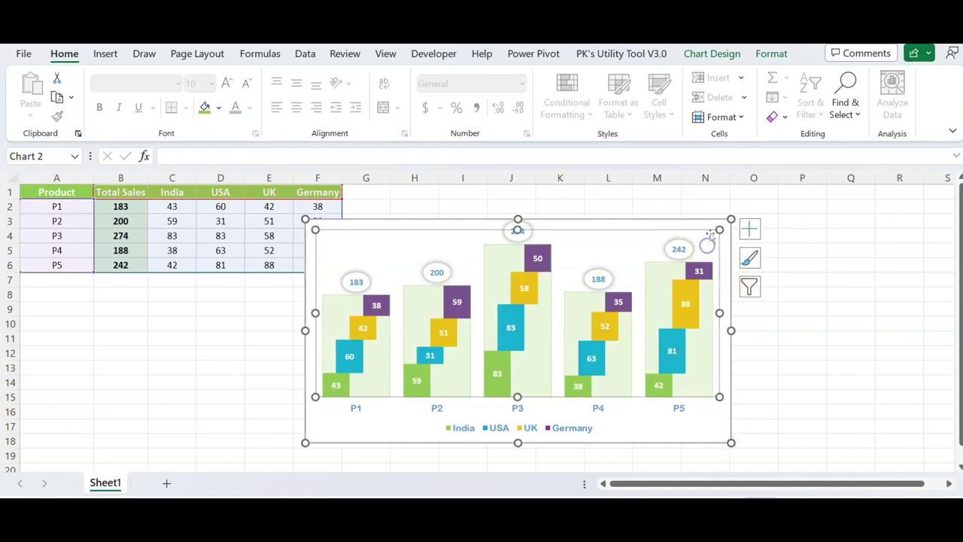
left_click_drag(719, 229, 711, 247)
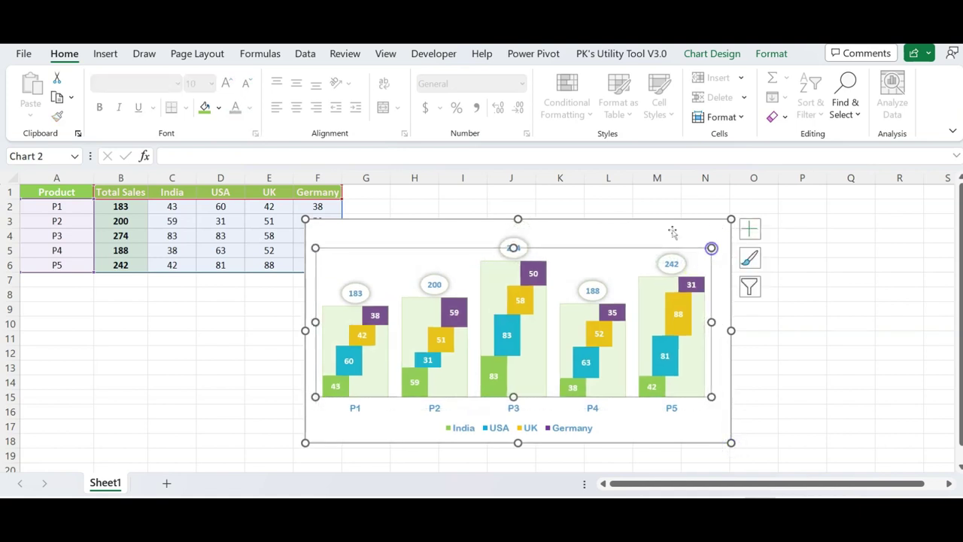
left_click(469, 224)
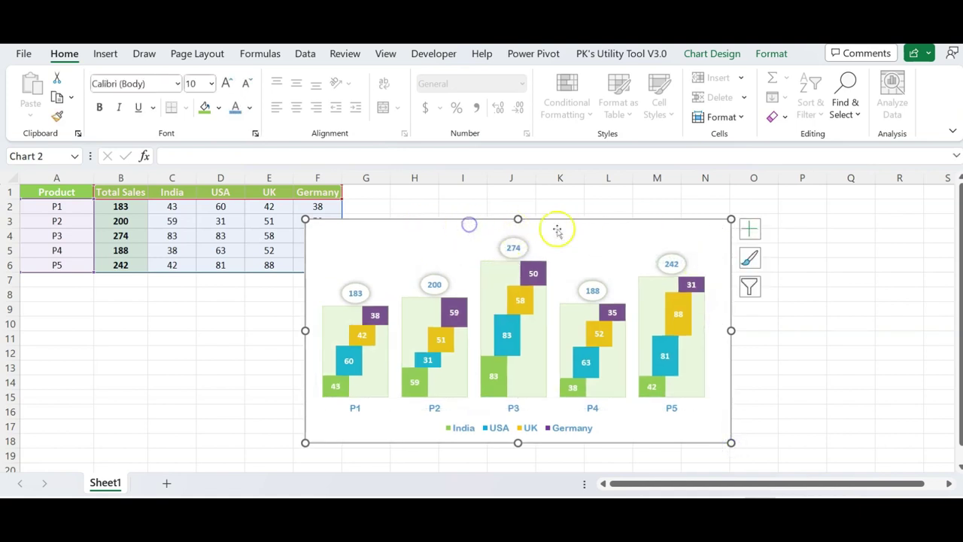
left_click(595, 245)
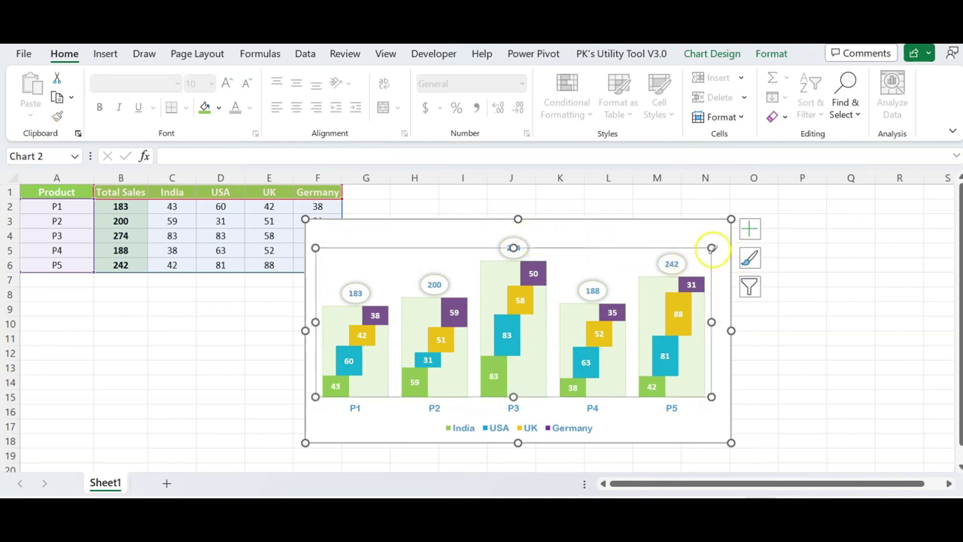
left_click_drag(715, 251, 717, 236)
Give the whole chart a light green outline of ¼ pt weight
left_click(732, 382)
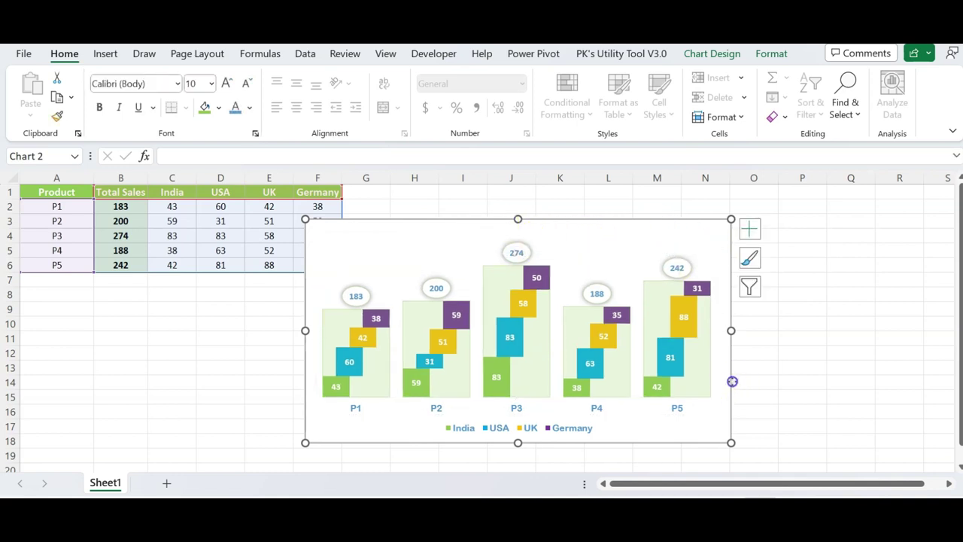
left_click(771, 53)
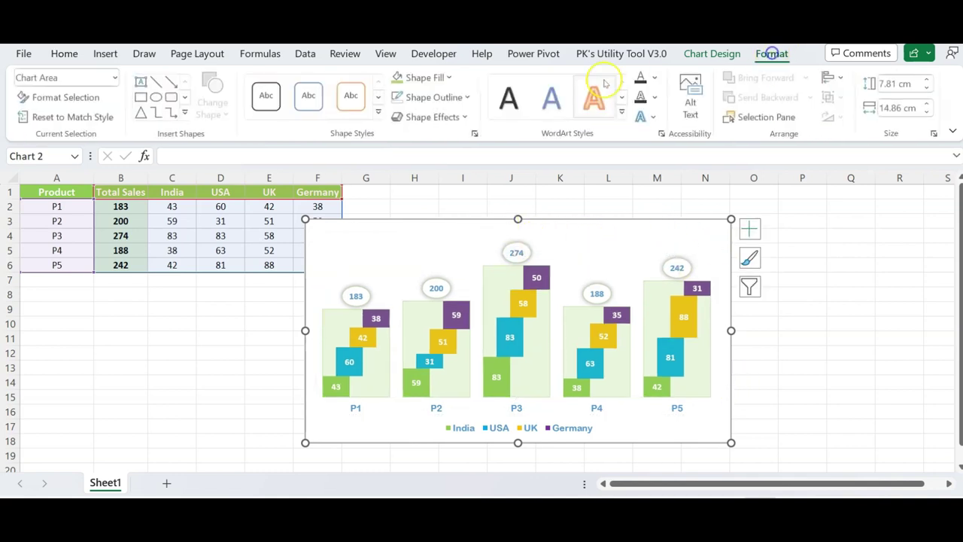
left_click(441, 98)
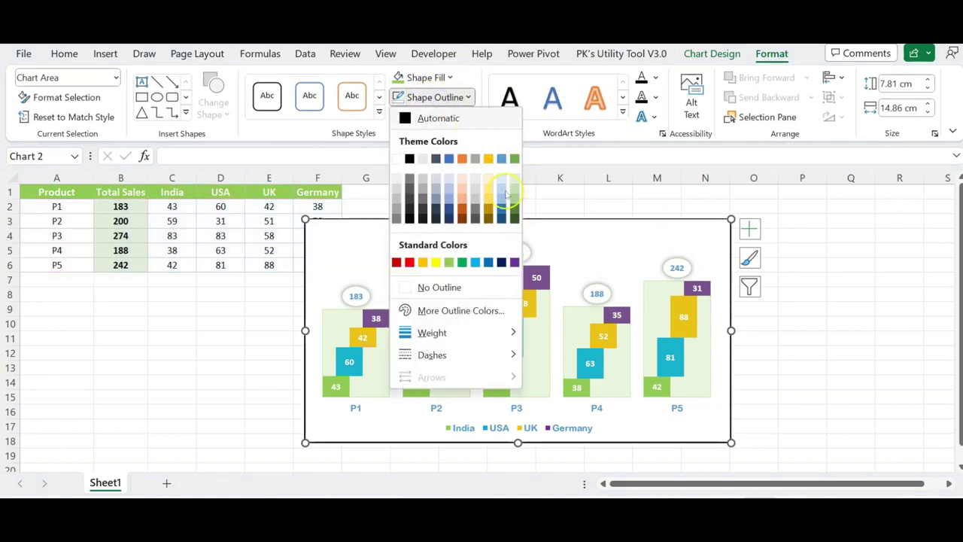
left_click(449, 262)
left_click(465, 97)
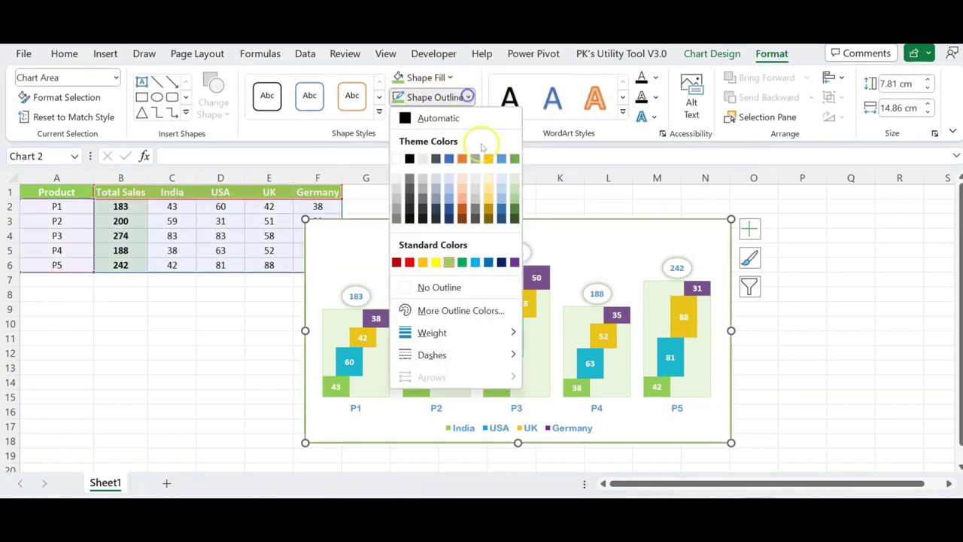
mouse_move(458, 333)
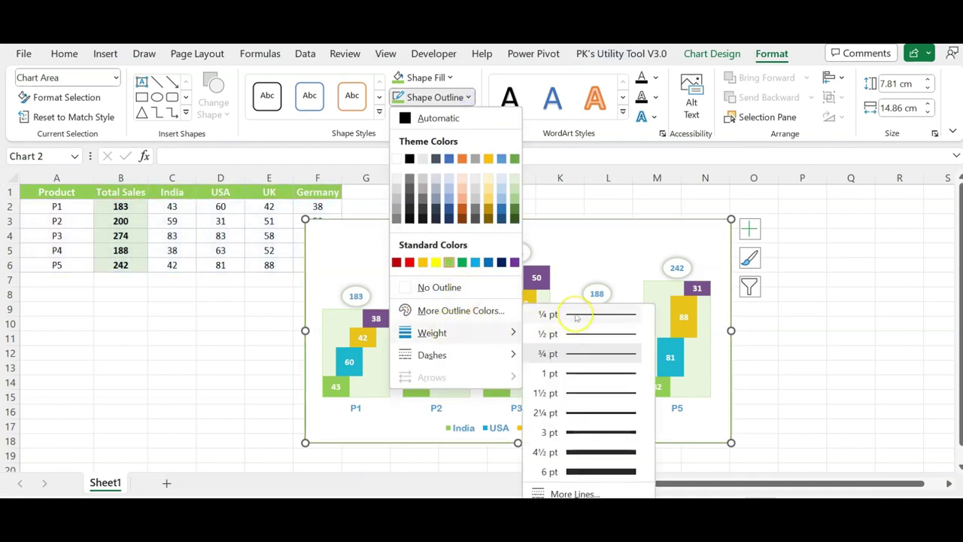
left_click(577, 317)
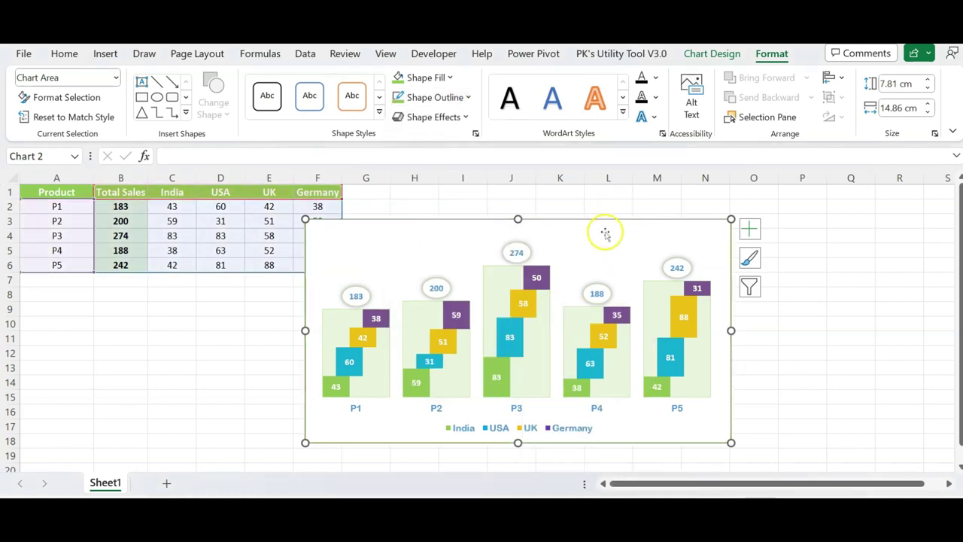
Draw a rectangle shape across the top of the chart
left_click(106, 54)
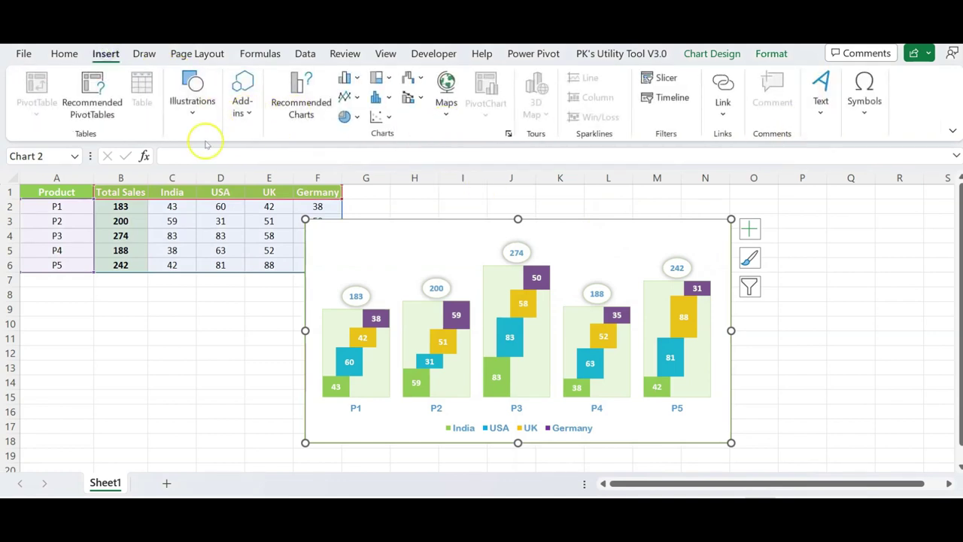
left_click(194, 114)
left_click(221, 167)
left_click(214, 331)
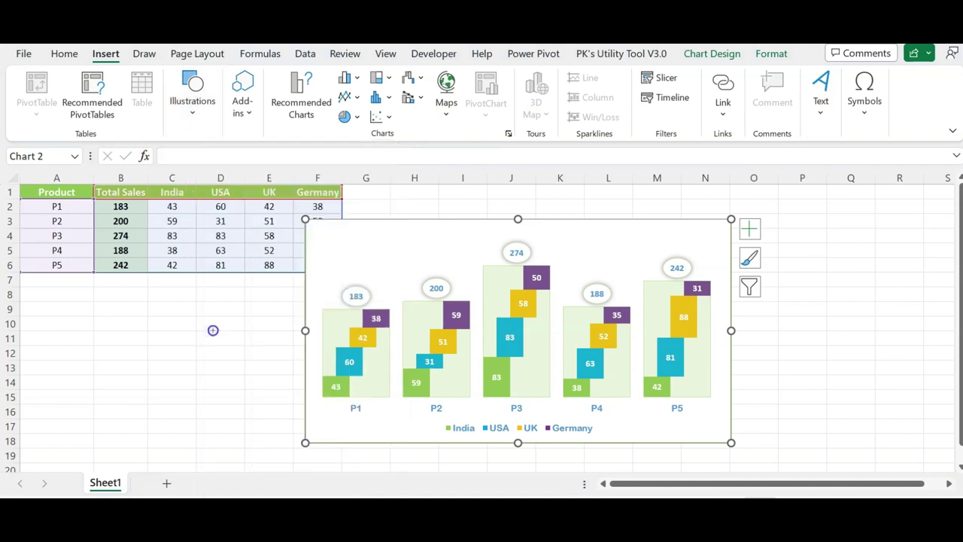
left_click_drag(305, 219, 730, 241)
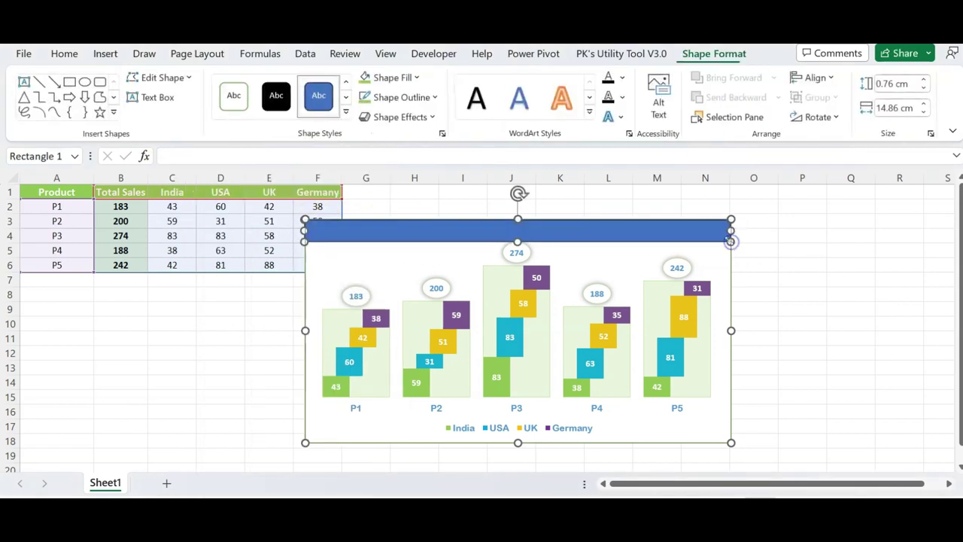
Remove the rectangle's outline and fill it light green
left_click(407, 97)
left_click(406, 287)
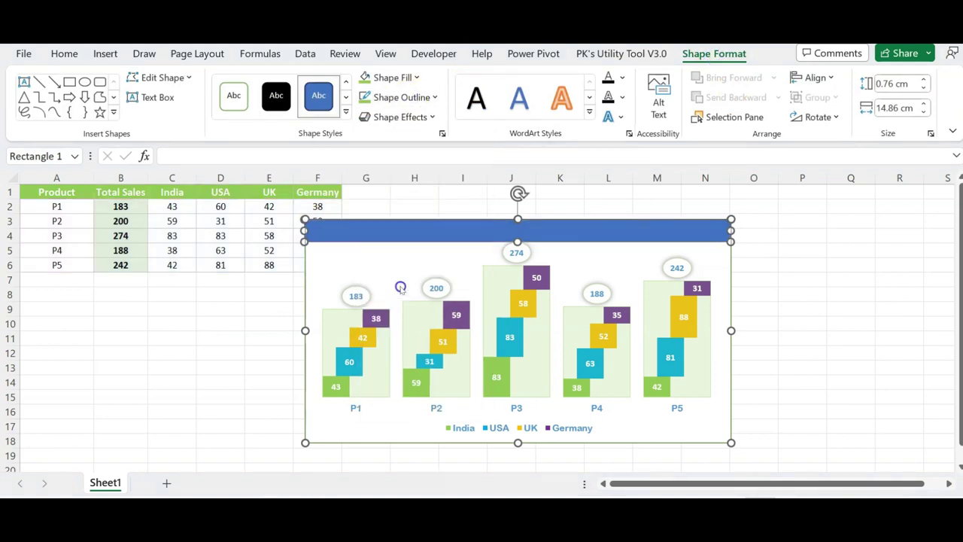
left_click(395, 77)
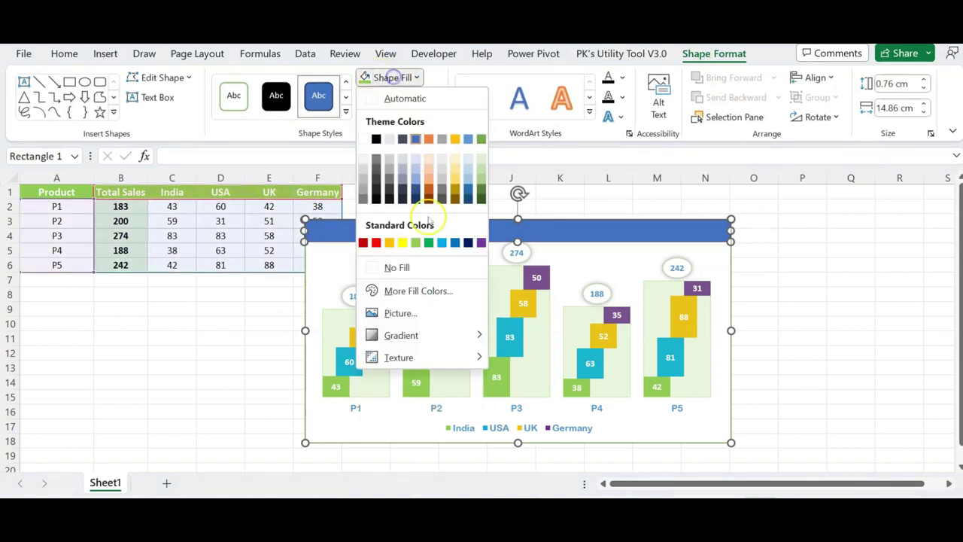
left_click(400, 241)
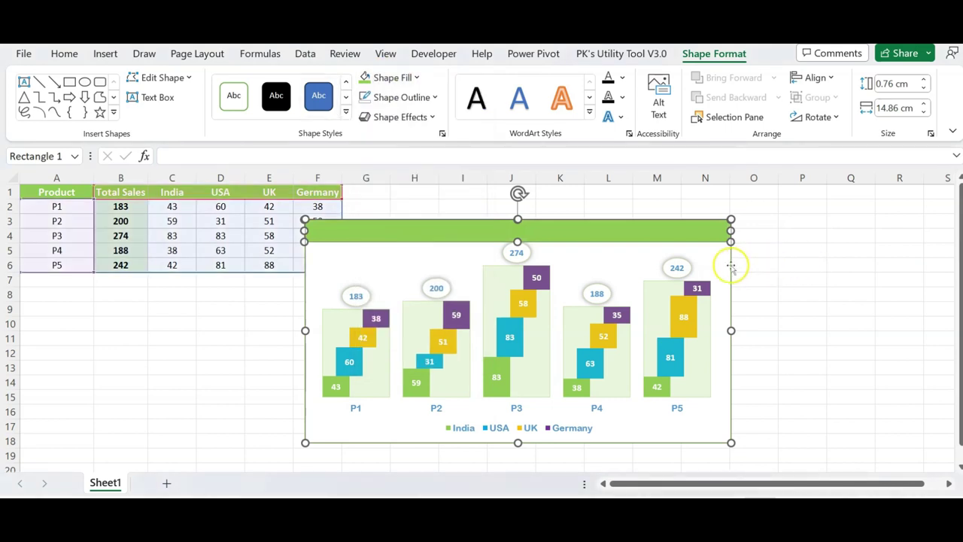
left_click(636, 253)
left_click(578, 236)
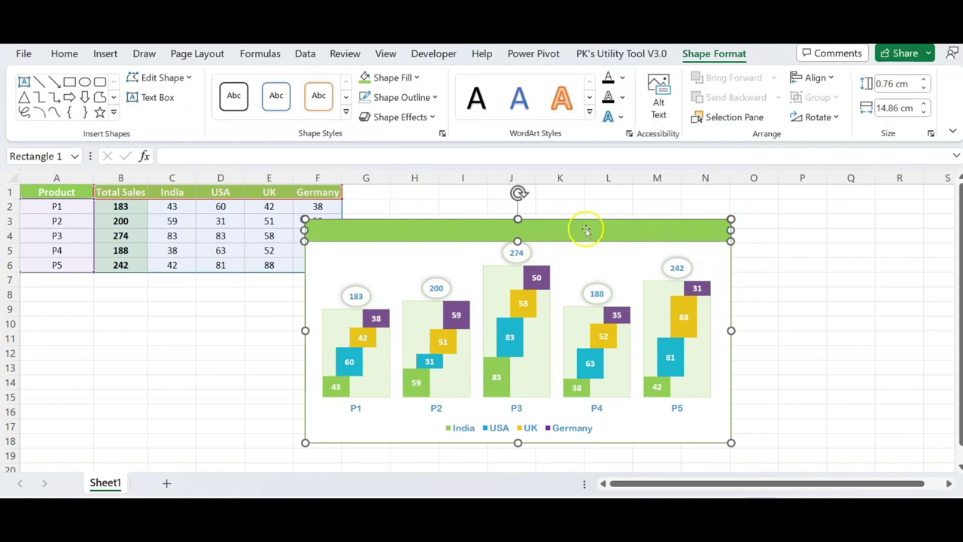
left_click(225, 354)
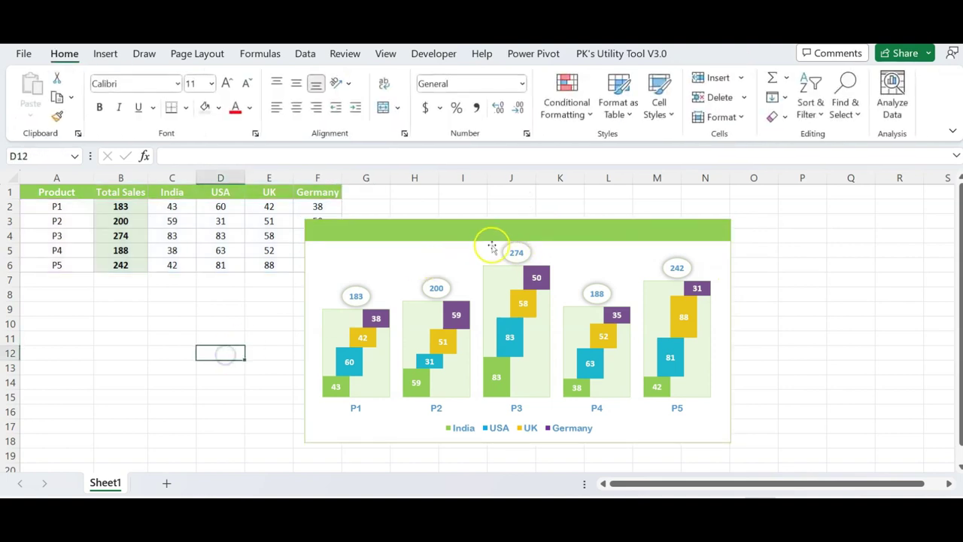
right_click(591, 233)
left_click(654, 228)
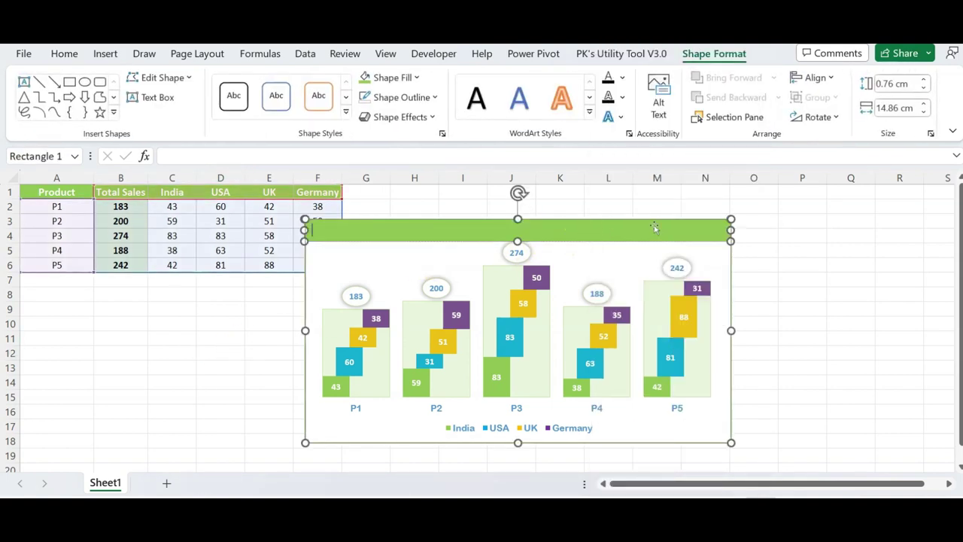
Paste the title into the banner, centred, in larger Arial Rounded MT Bold
type("Stylish Stacked Column Chart with Integrated Totals")
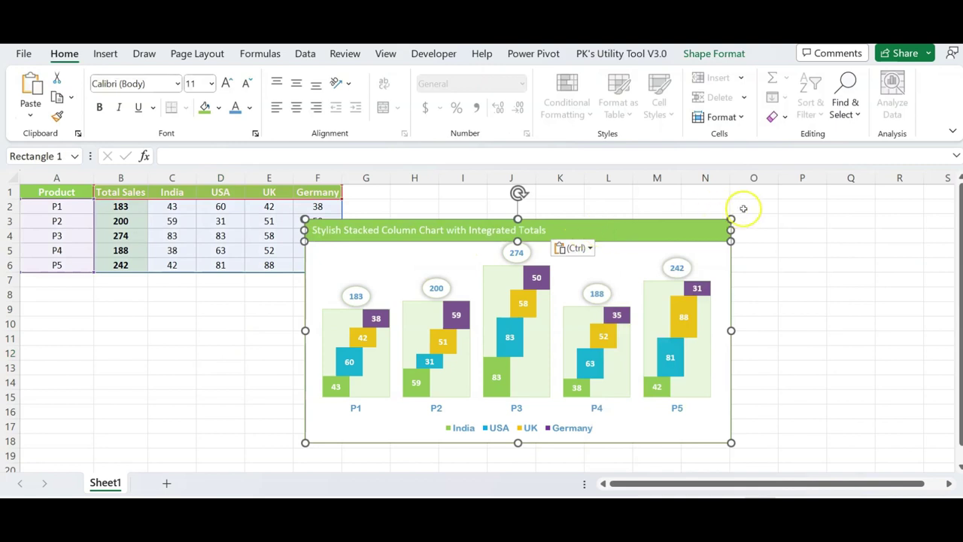
left_click(297, 107)
left_click(296, 84)
left_click(136, 83)
type("Arial Rounded MT B")
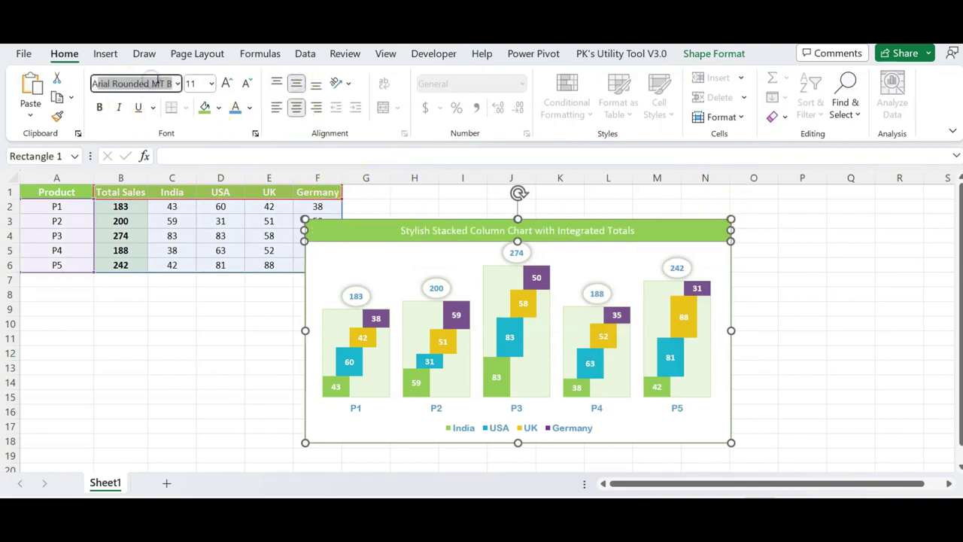
key("Return")
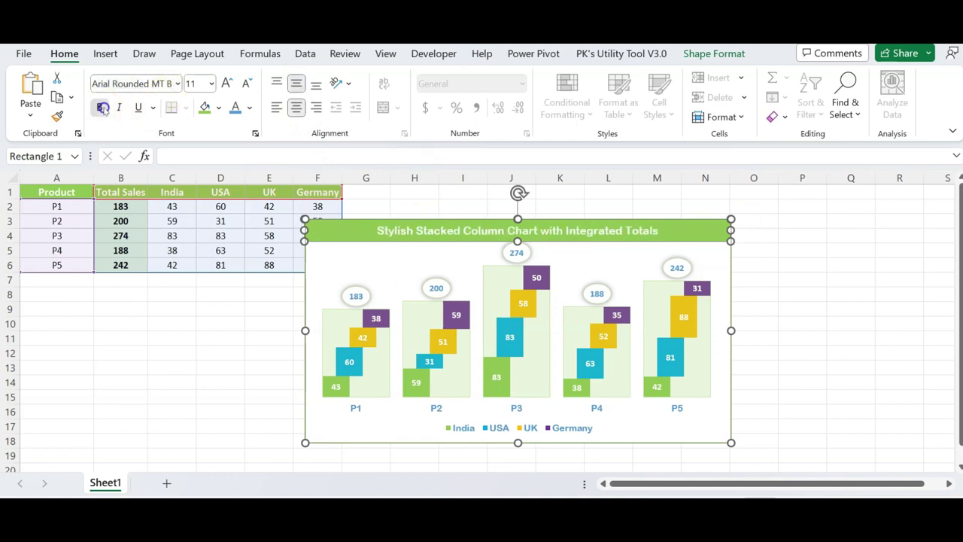
left_click(226, 83)
key("Escape")
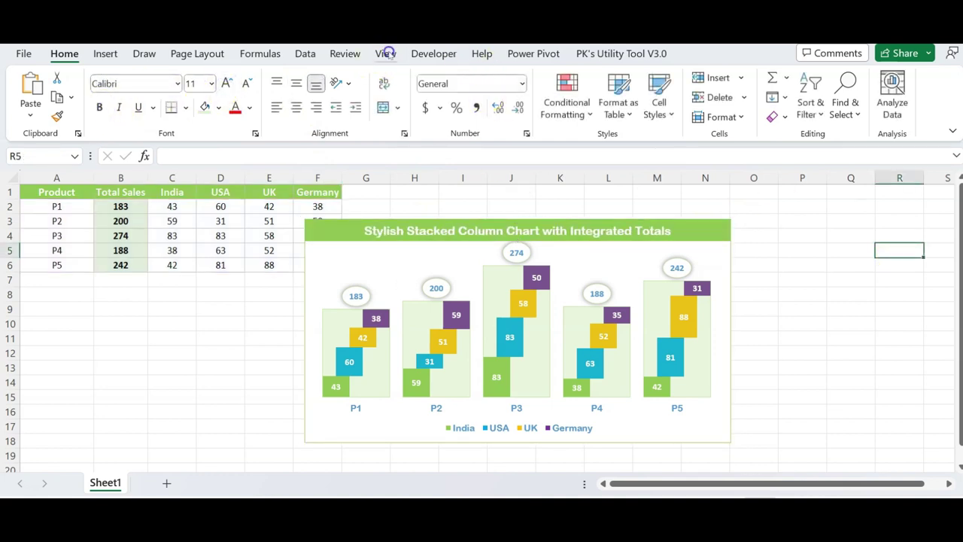
Hide the worksheet gridlines and move the chart up and right
left_click(385, 54)
left_click(448, 108)
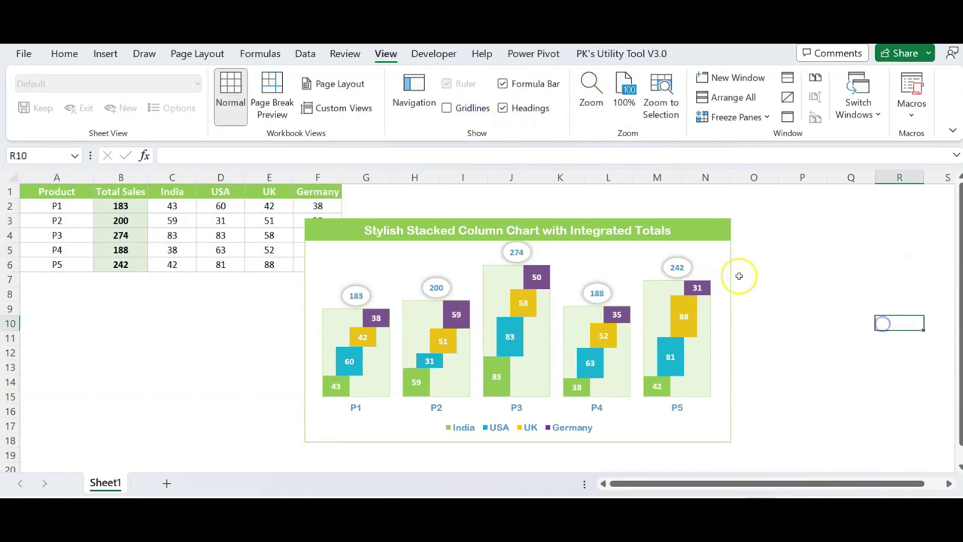
left_click_drag(728, 274, 785, 255)
left_click(897, 293)
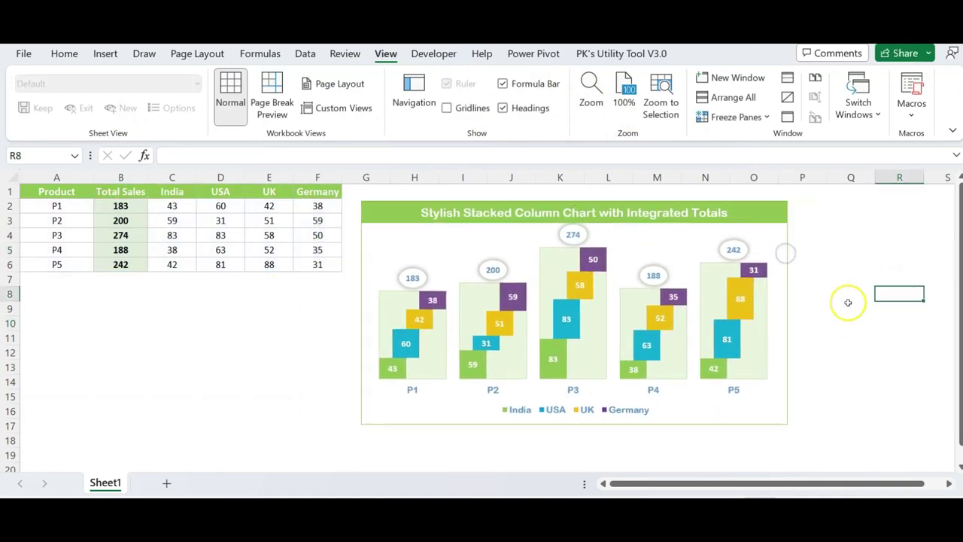